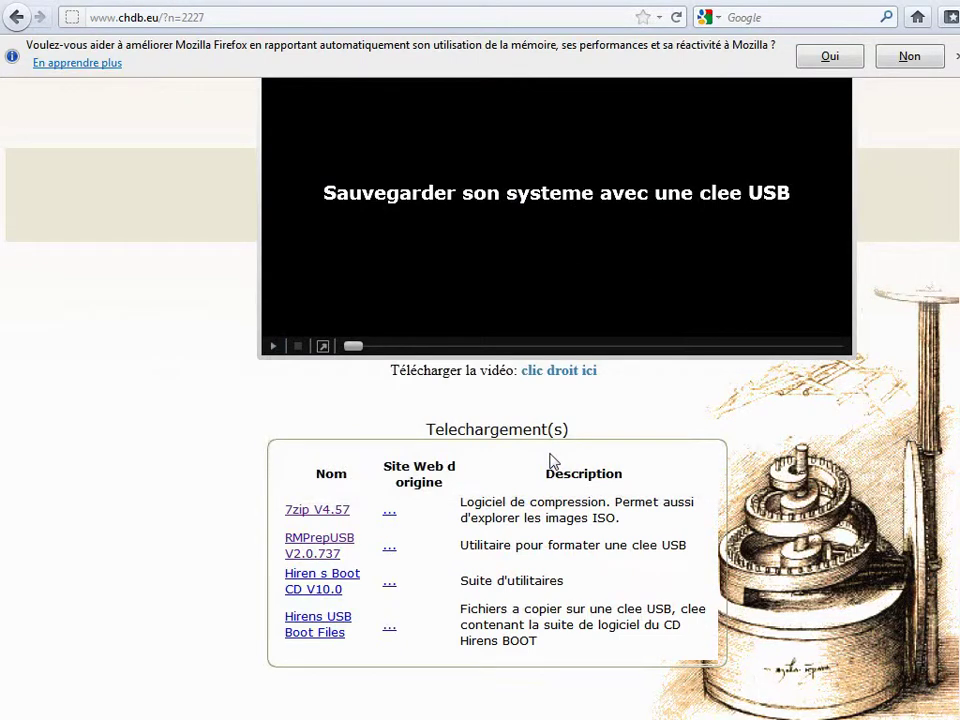
# Download HirensUSBBoot.zip and Hirens.BootCD.10.0.iso from the page's download table, saving both files
pyautogui.click(320, 622)
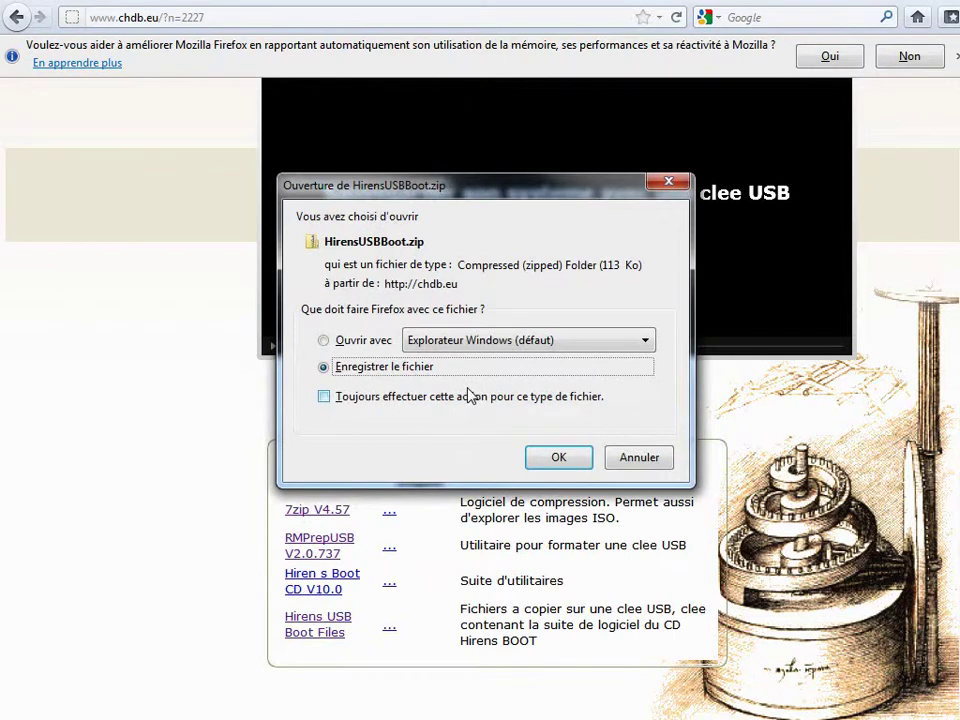
pyautogui.click(561, 457)
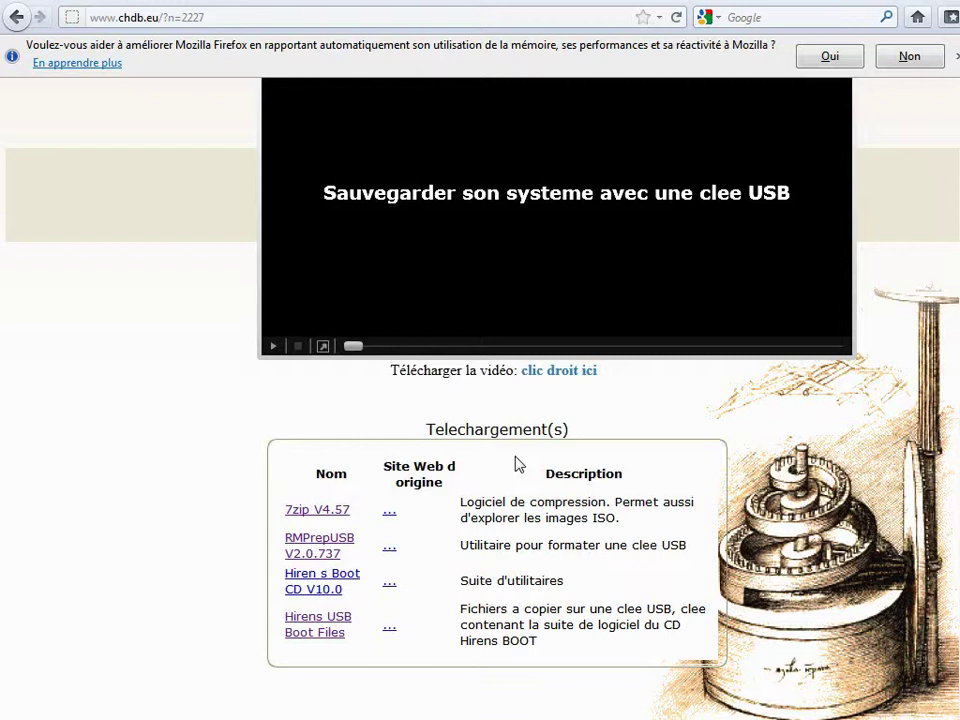
pyautogui.click(327, 582)
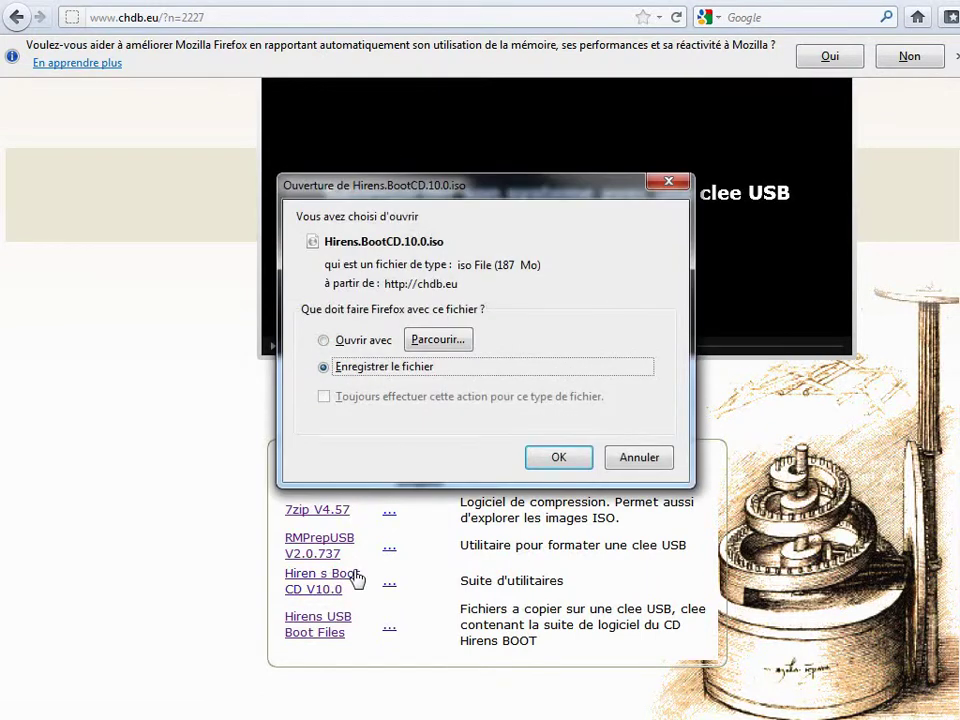
pyautogui.click(578, 465)
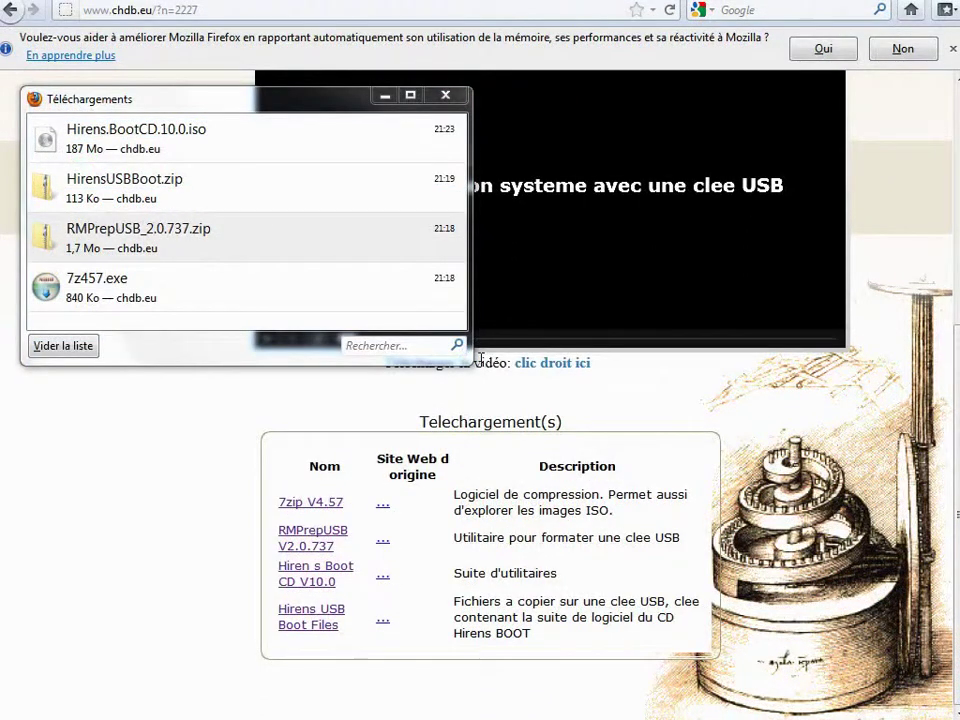
# Run the downloaded 7z457.exe, allow it to execute, and bring up the 7-Zip 4.57 installer
pyautogui.click(127, 295)
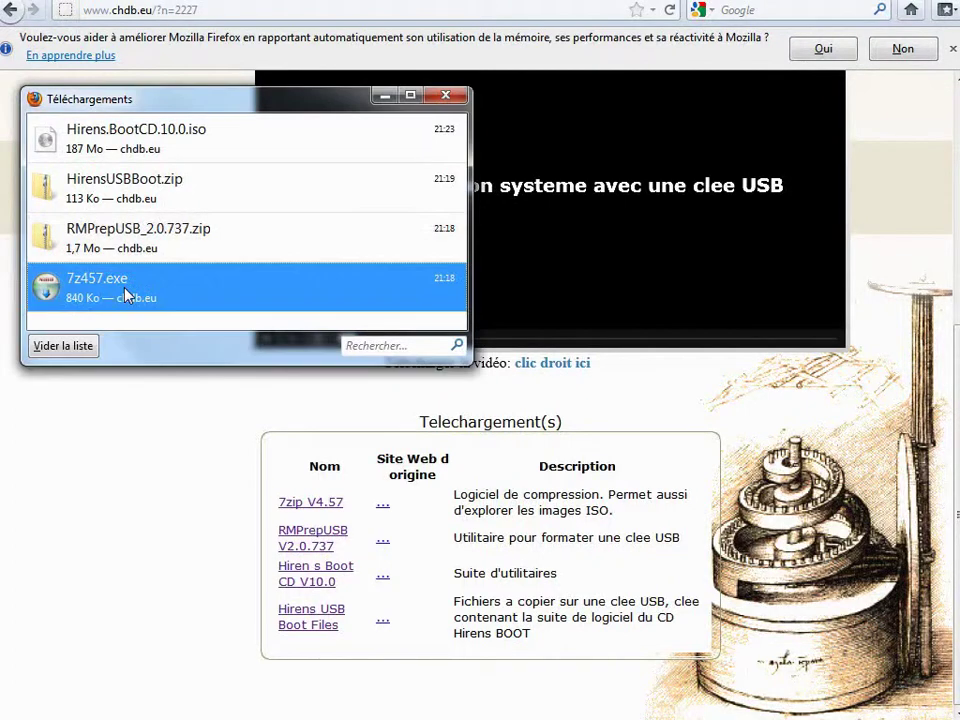
pyautogui.rightClick(127, 295)
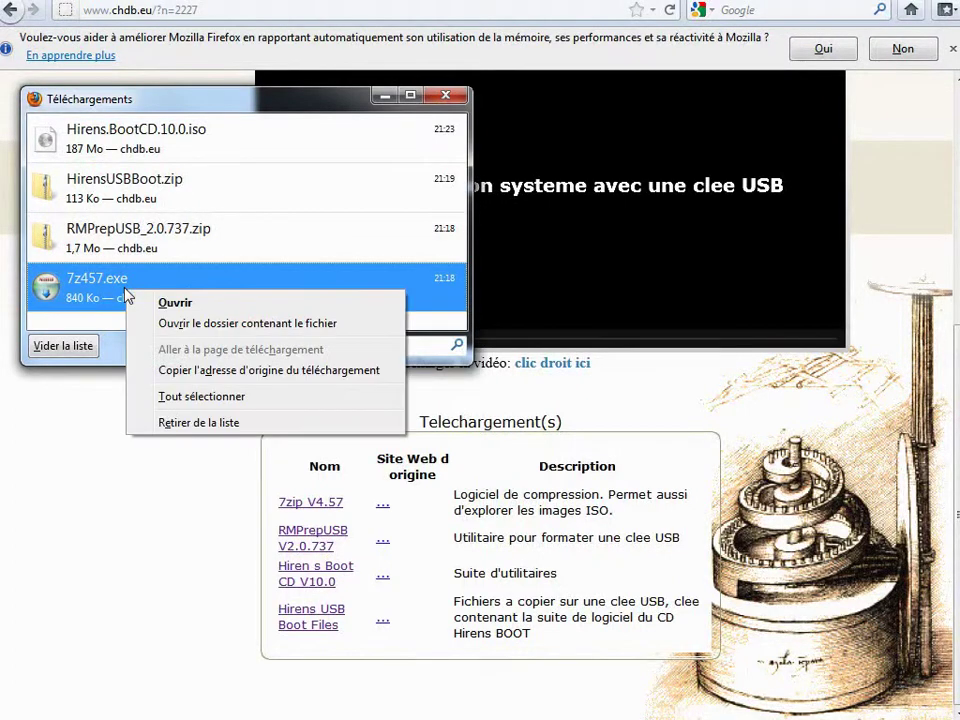
pyautogui.click(157, 306)
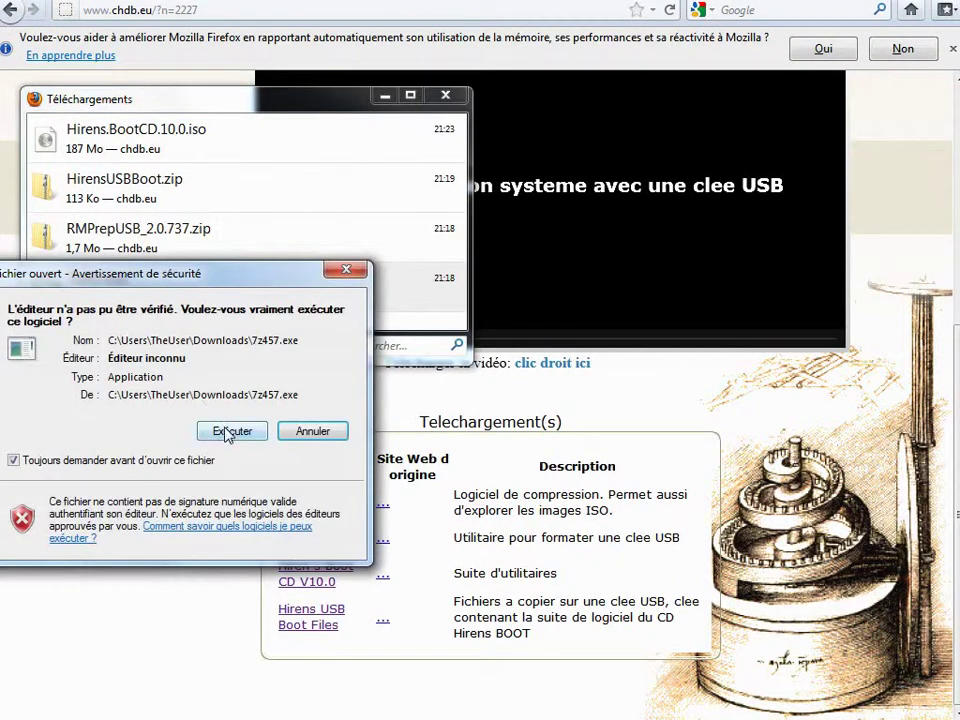
pyautogui.click(228, 431)
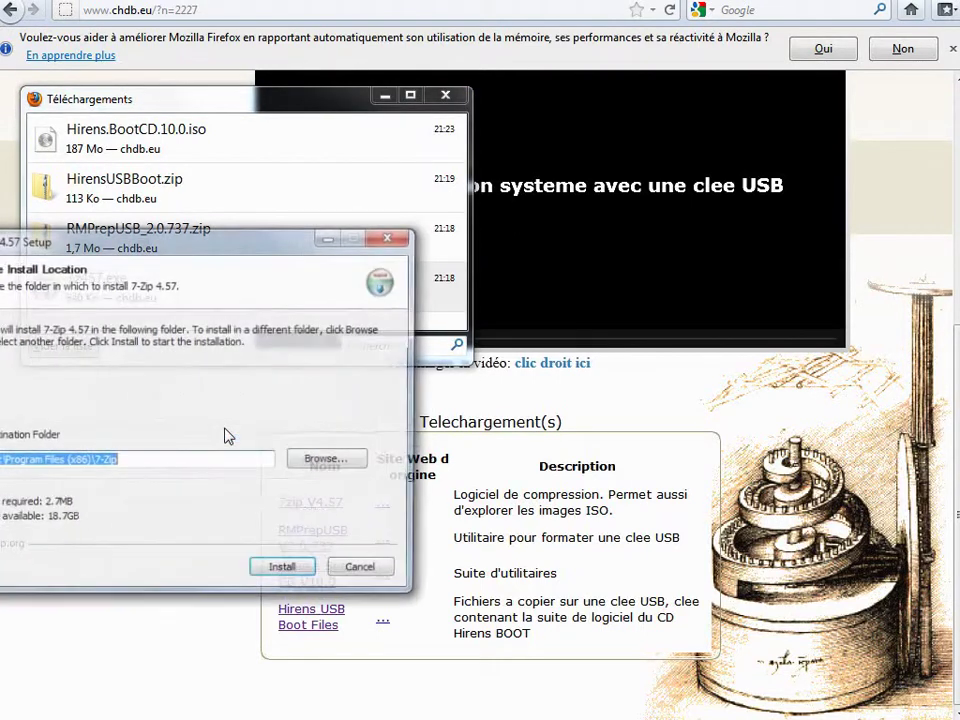
pyautogui.moveTo(97, 262); pyautogui.dragTo(246, 221)
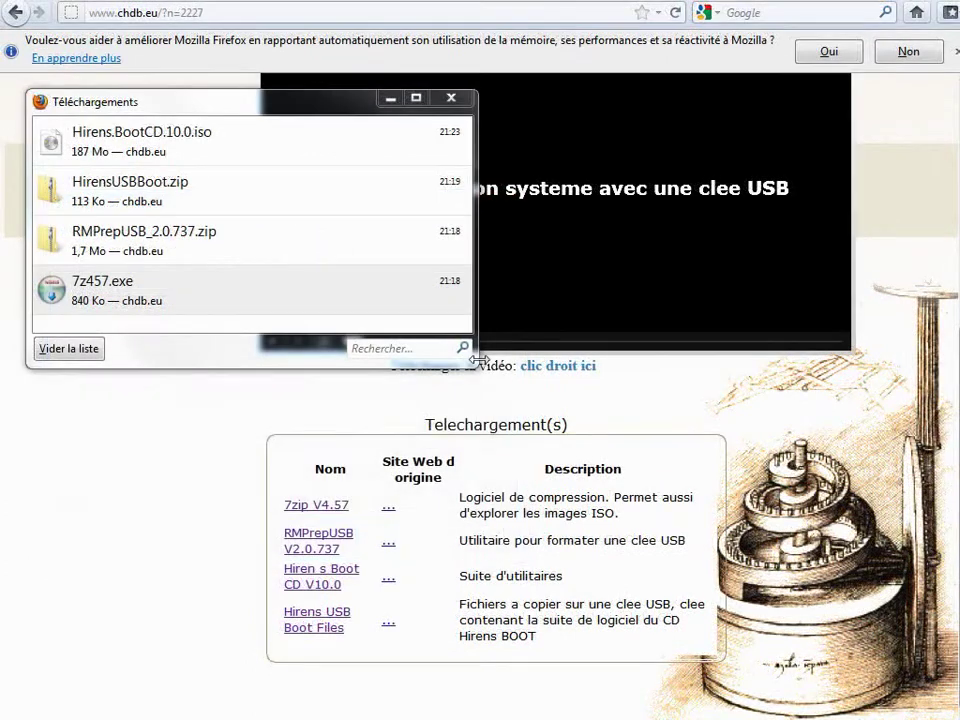
# Open the folder containing the downloaded RMPrepUSB_2.0.737.zip and place its window fully in view
pyautogui.click(125, 250)
pyautogui.rightClick(124, 250)
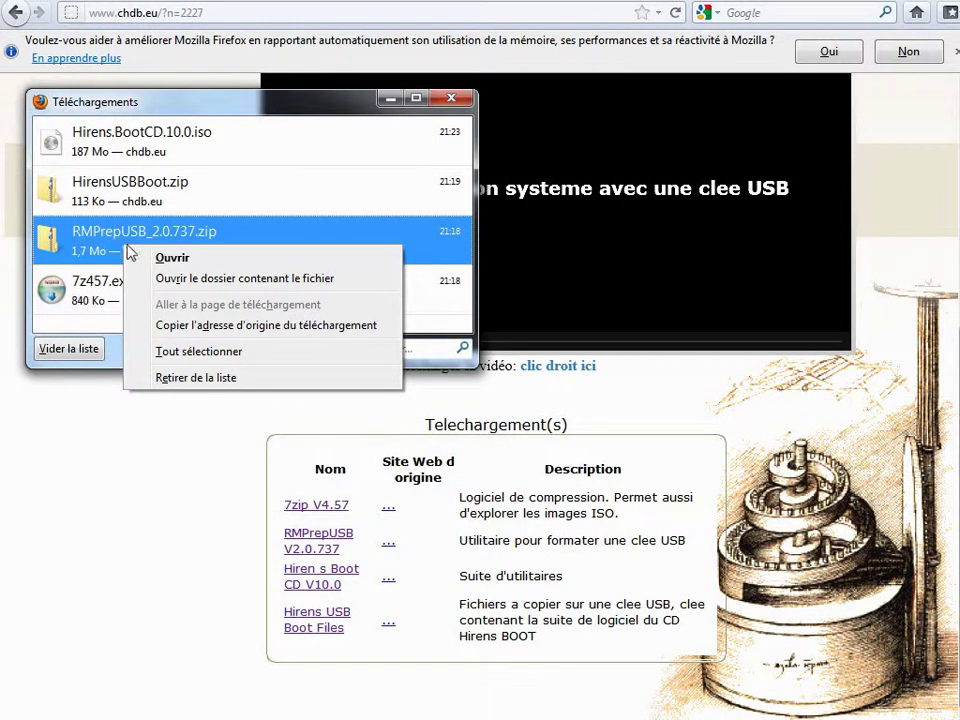
pyautogui.click(193, 279)
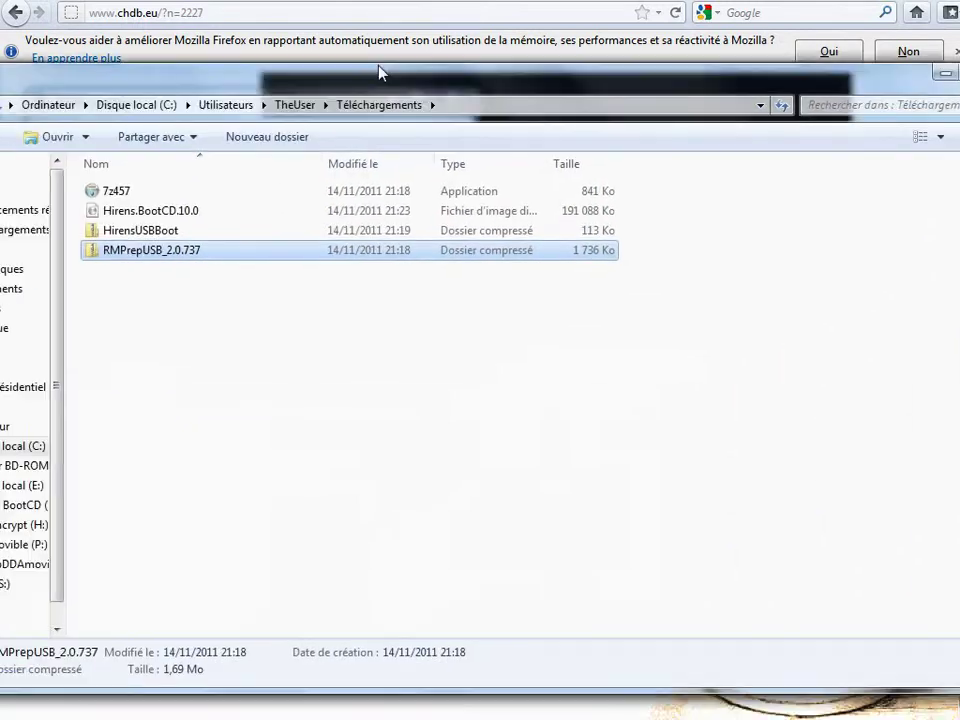
pyautogui.moveTo(380, 72); pyautogui.dragTo(439, 32)
pyautogui.click(255, 270)
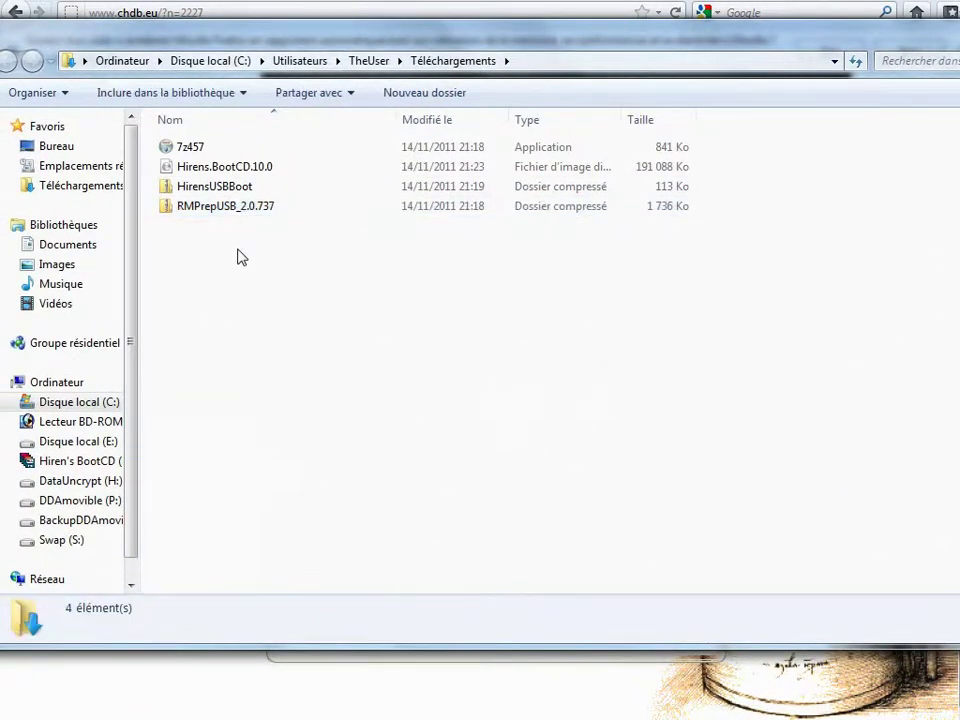
# Extract the RMPrepUSB_2.0.737 archive with 7-Zip into a subfolder of the same name
pyautogui.click(196, 214)
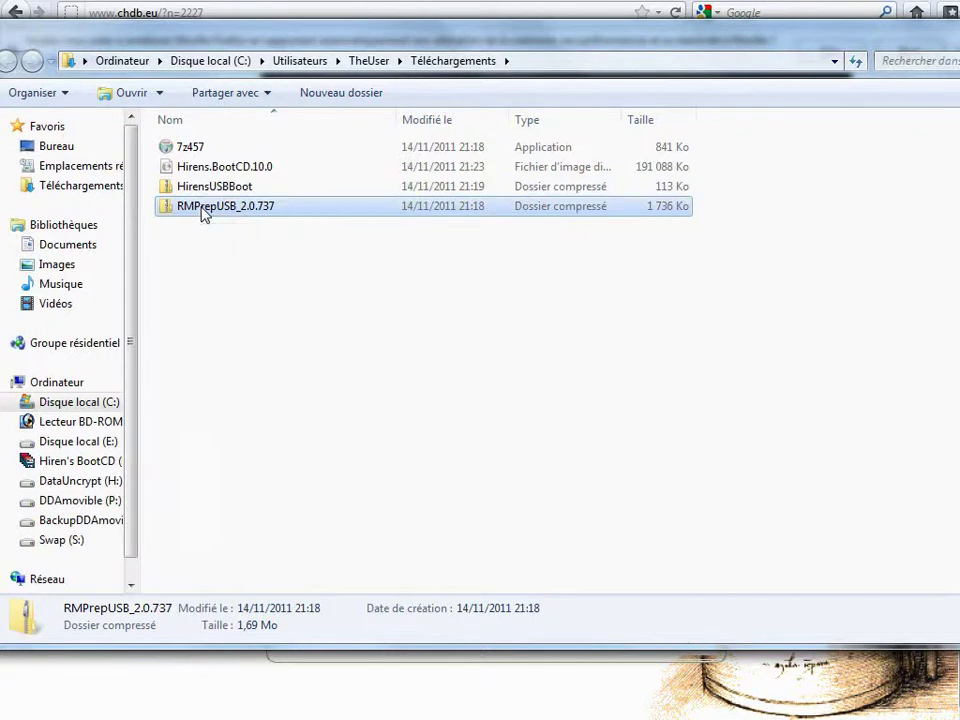
pyautogui.moveTo(203, 215); pyautogui.dragTo(238, 294)
pyautogui.moveTo(271, 301)
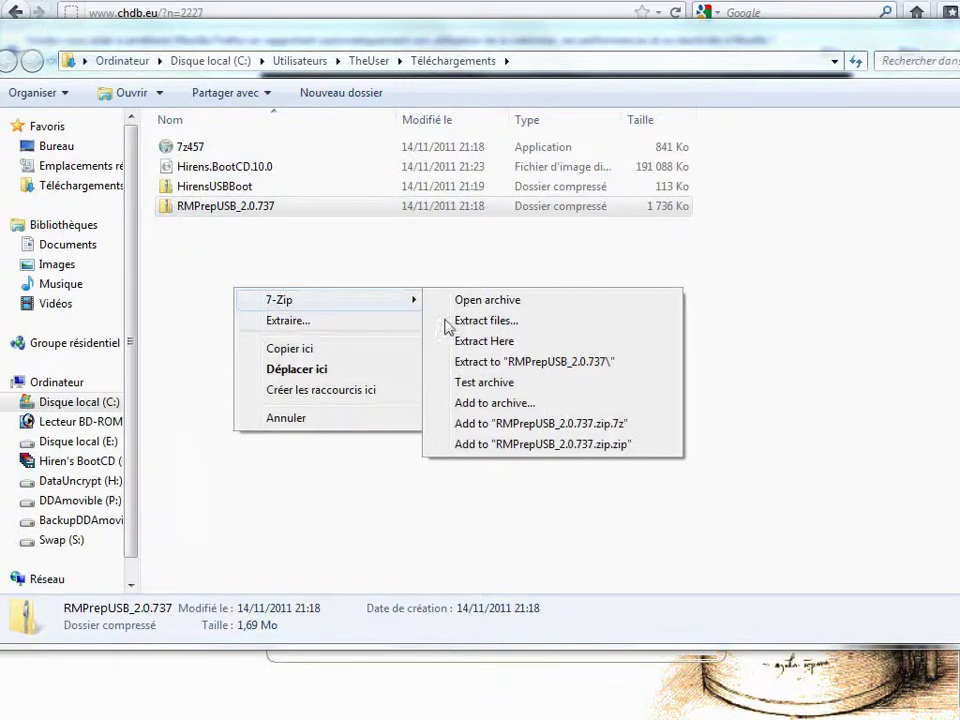
pyautogui.click(566, 371)
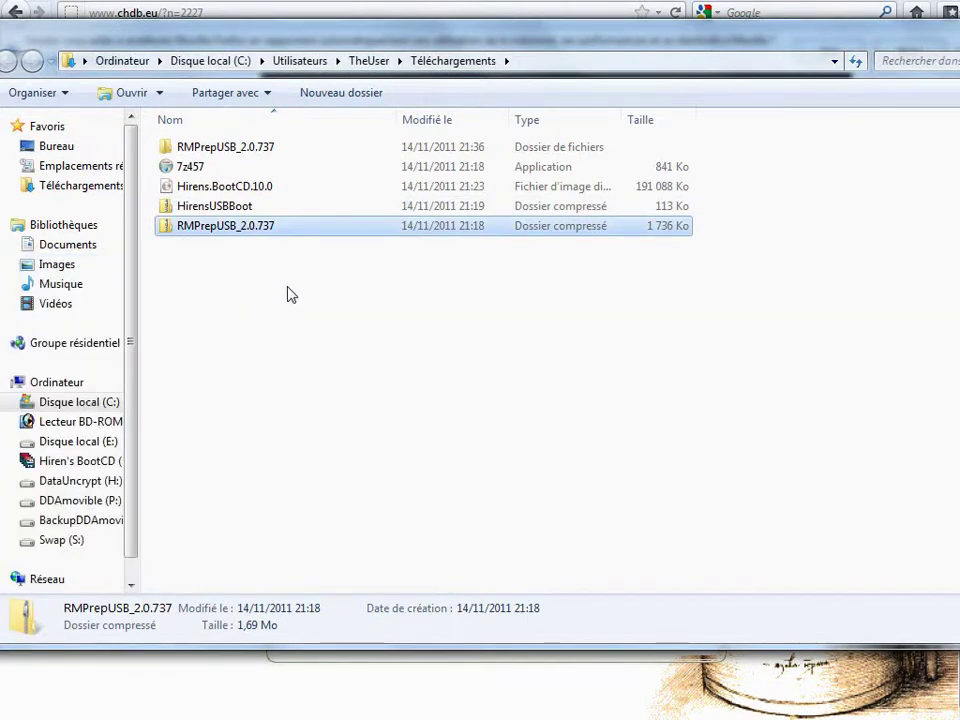
# Go into the nested RMPrepUSB_2.0.737 folder and launch the RMPREPUSB application
pyautogui.click(290, 294)
pyautogui.click(236, 150)
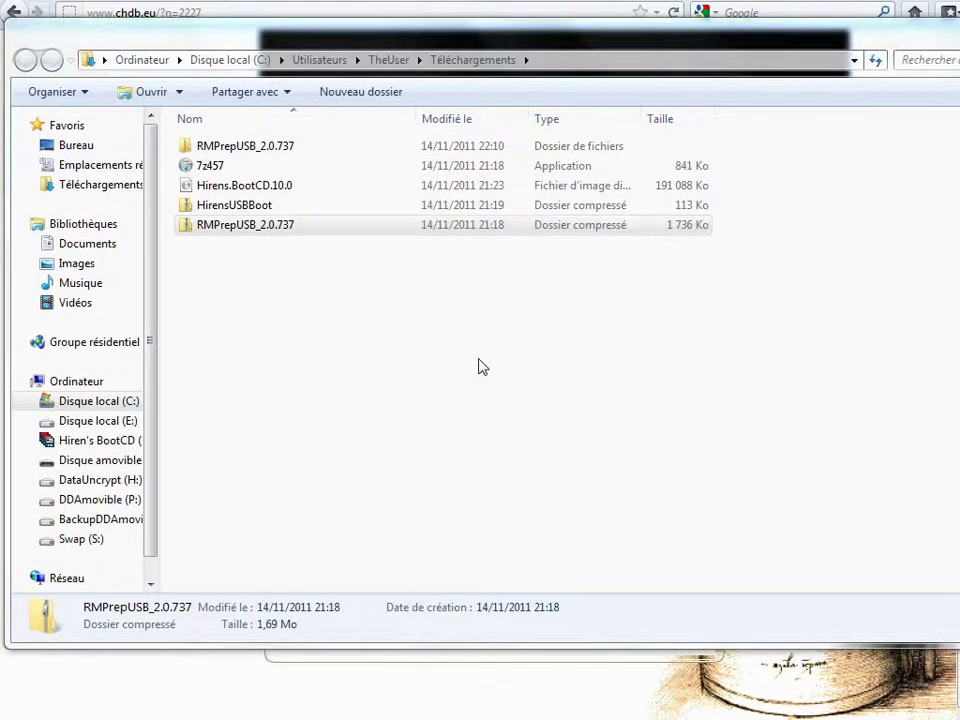
pyautogui.doubleClick(248, 148)
pyautogui.doubleClick(250, 150)
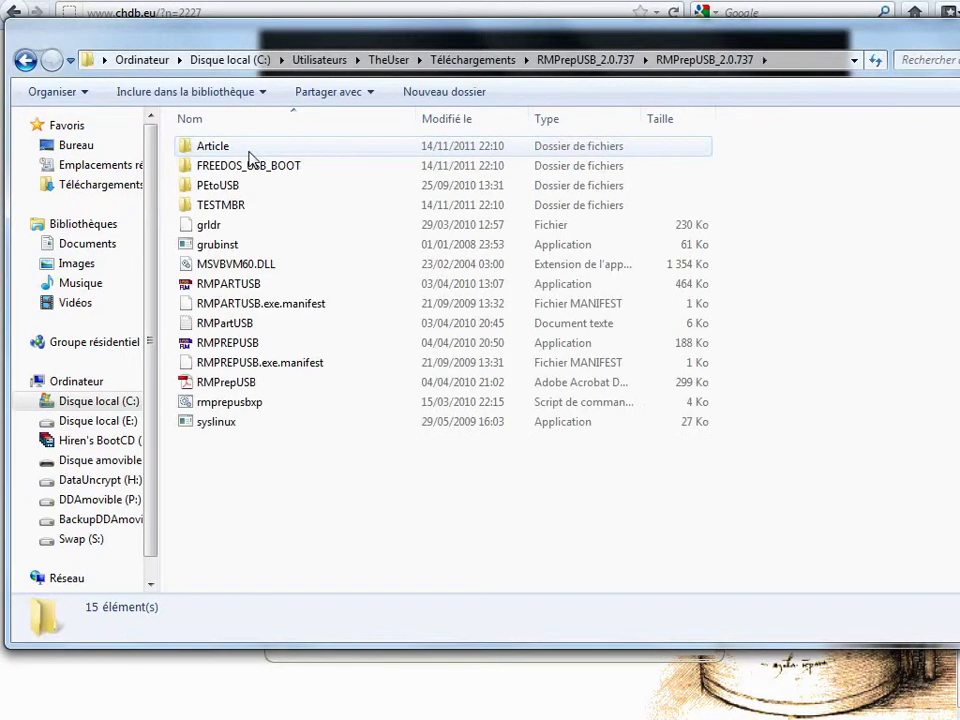
pyautogui.click(243, 345)
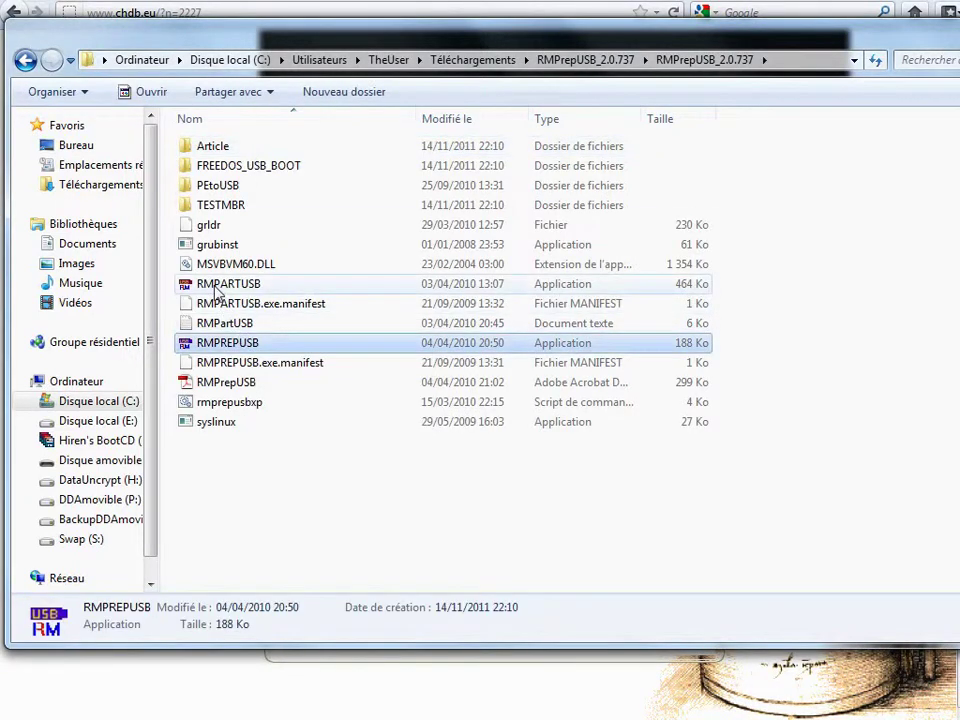
pyautogui.click(214, 285)
pyautogui.click(236, 346)
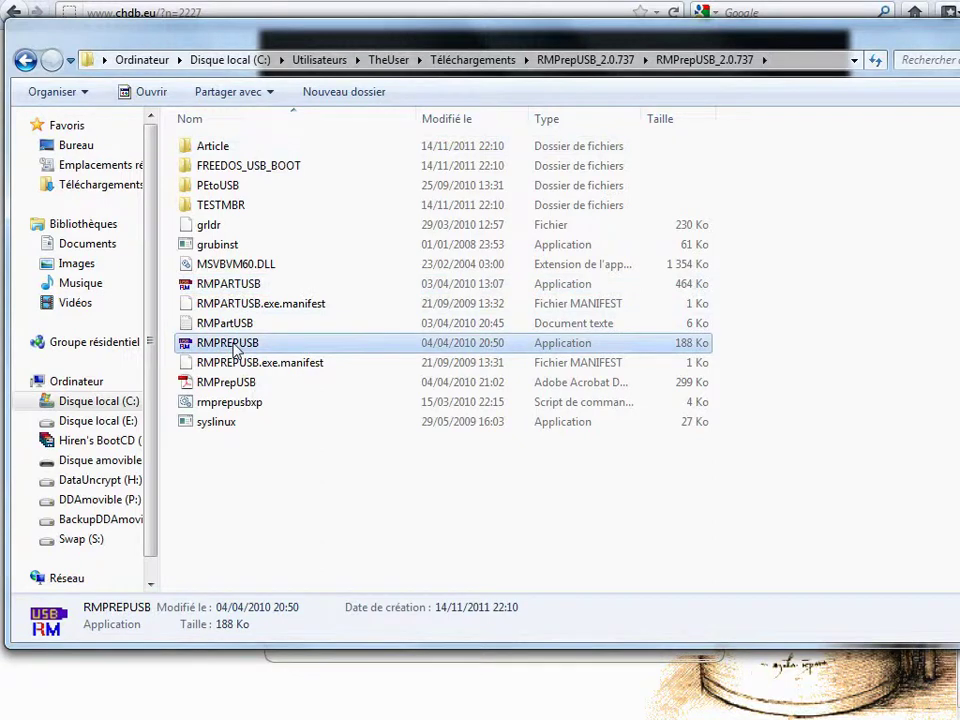
pyautogui.rightClick(236, 347)
pyautogui.click(270, 355)
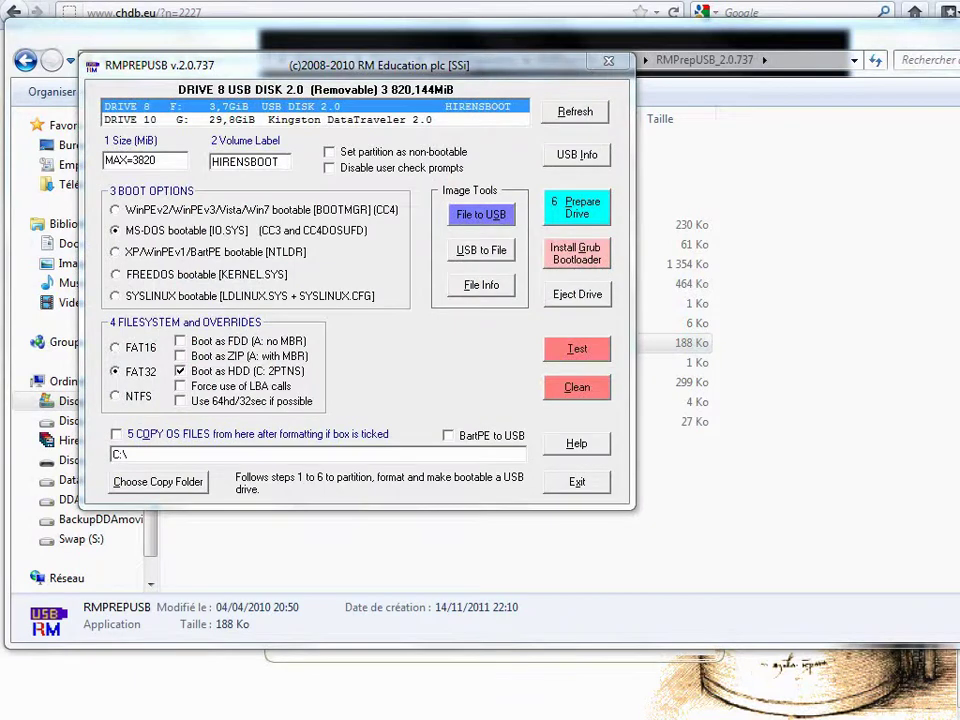
# Target DRIVE 8 (F:, 3,7GiB USB DISK 2.0) and choose the MS-DOS bootable [IO.SYS] boot option
pyautogui.click(186, 120)
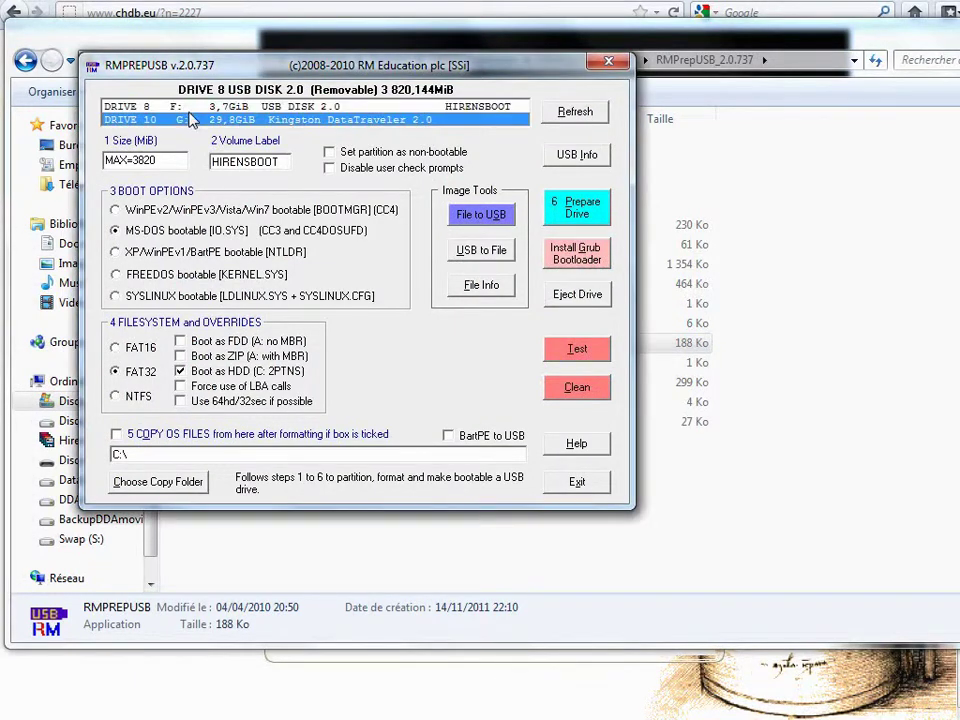
pyautogui.click(235, 107)
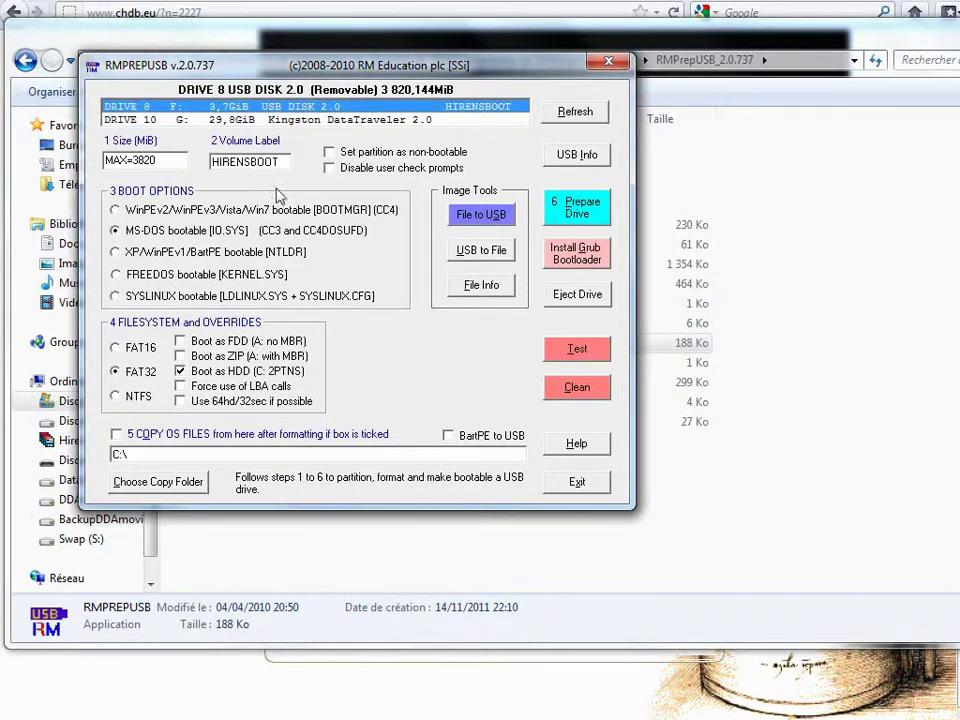
pyautogui.moveTo(283, 210)
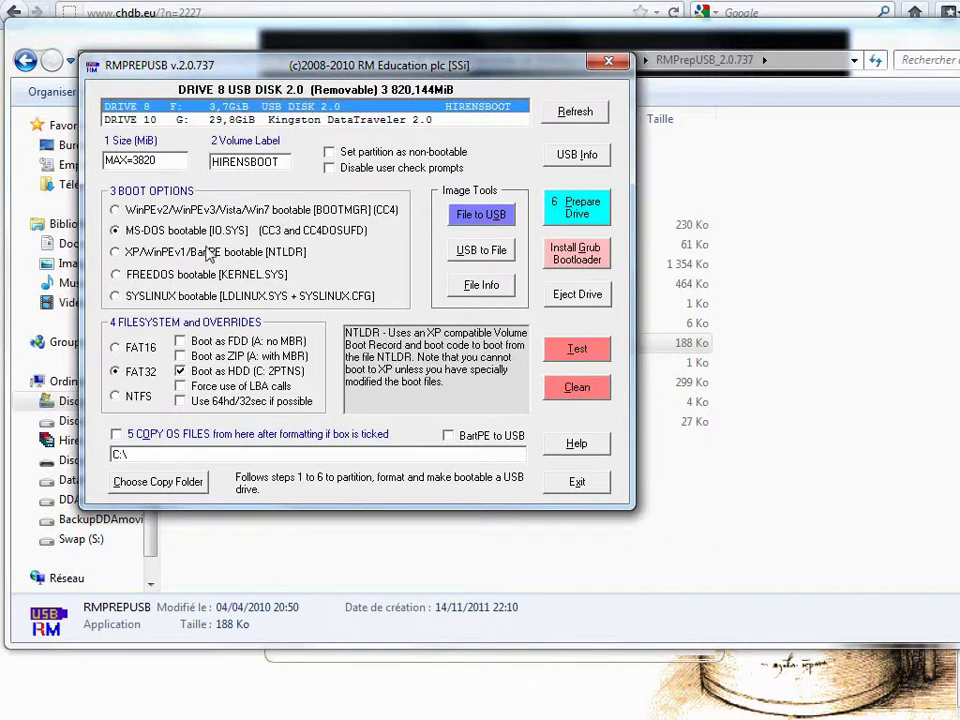
pyautogui.moveTo(126, 259)
pyautogui.click(160, 236)
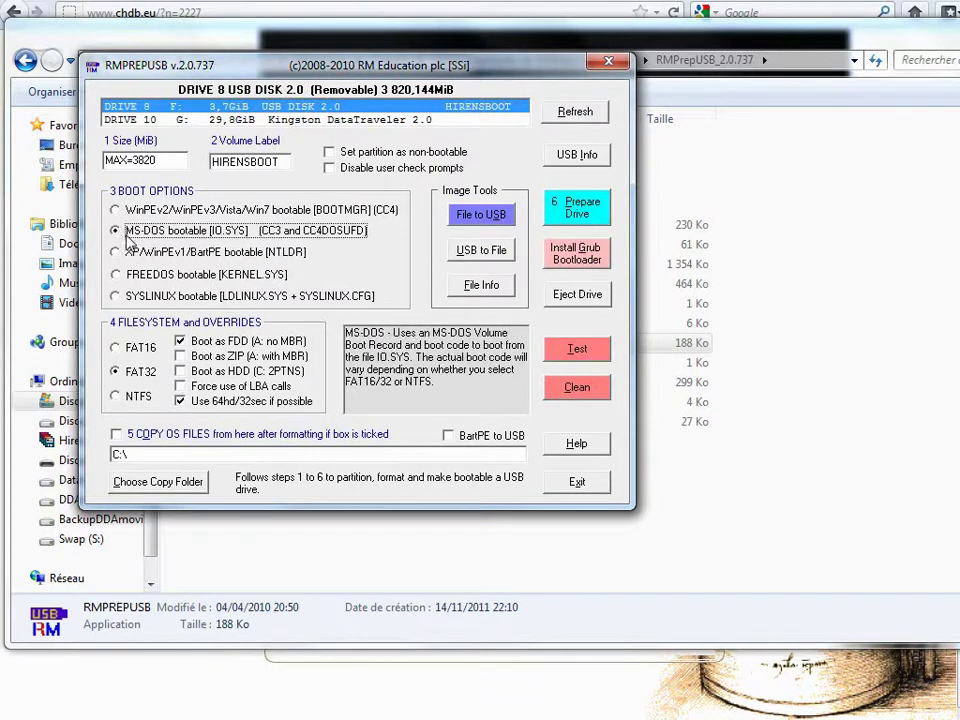
# With FAT32 kept, disable Boot as FDD and Use 64hd/32sec if possible, and enable Boot as HDD (C: 2PTNS)
pyautogui.moveTo(130, 371)
pyautogui.click(181, 341)
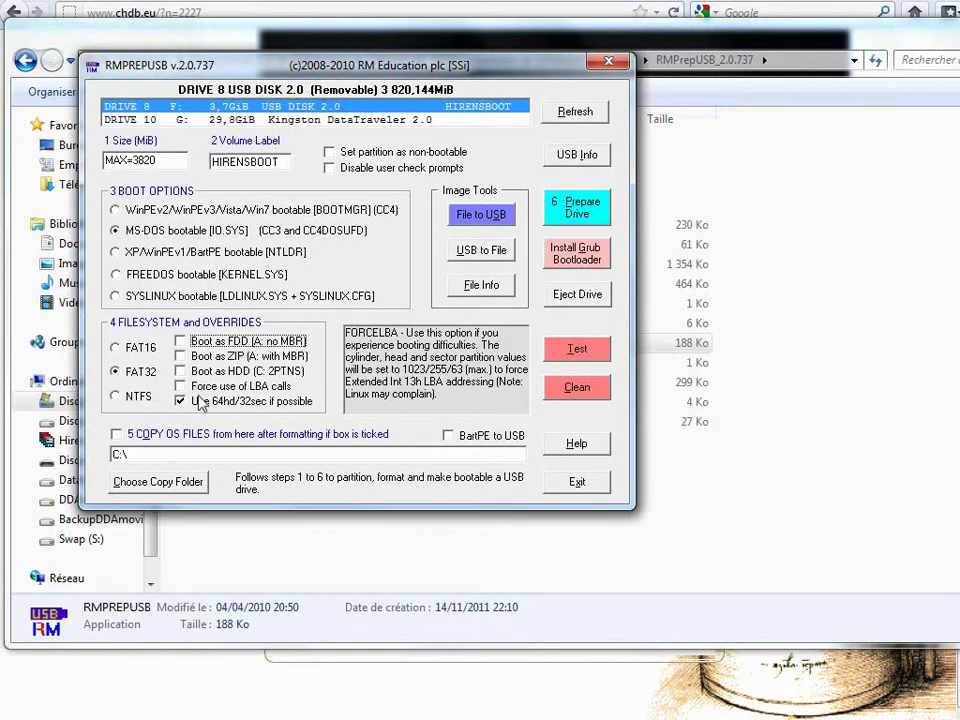
pyautogui.click(181, 401)
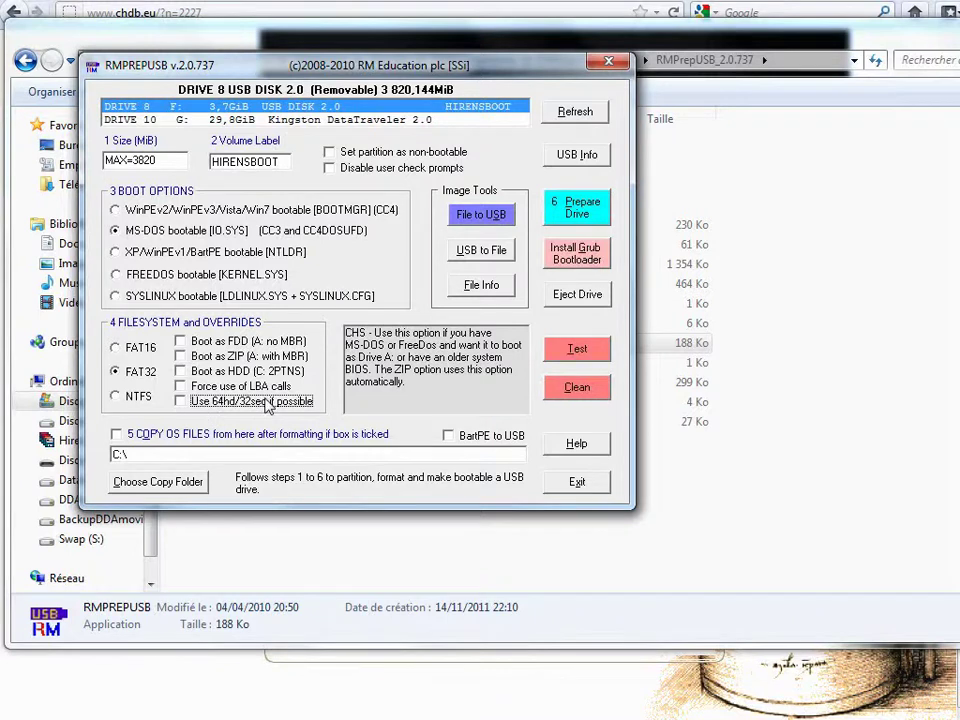
pyautogui.click(182, 372)
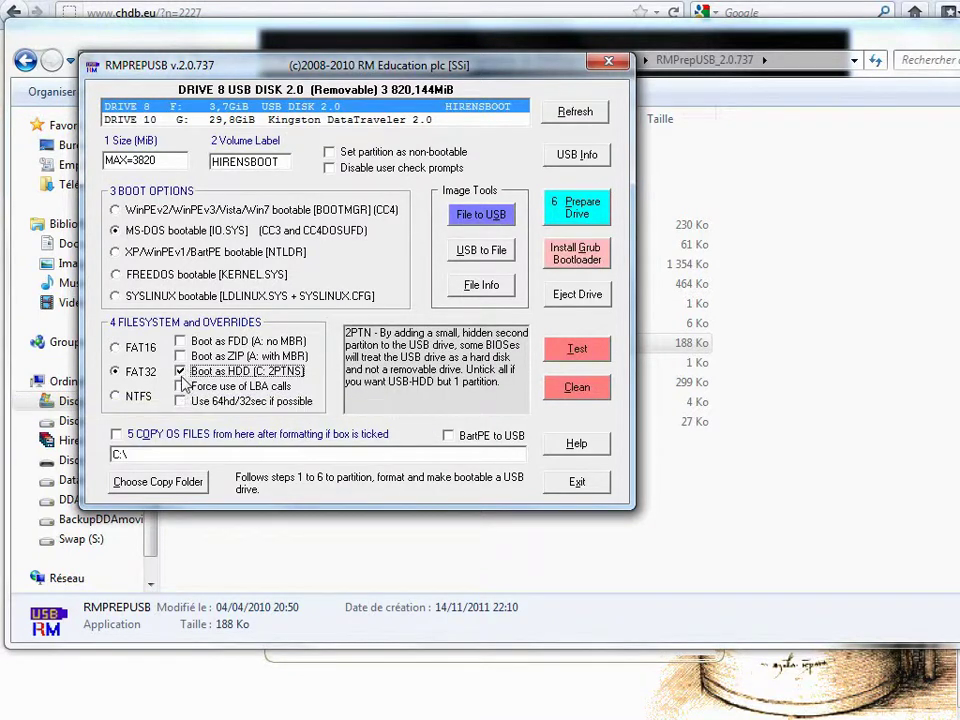
pyautogui.moveTo(284, 387)
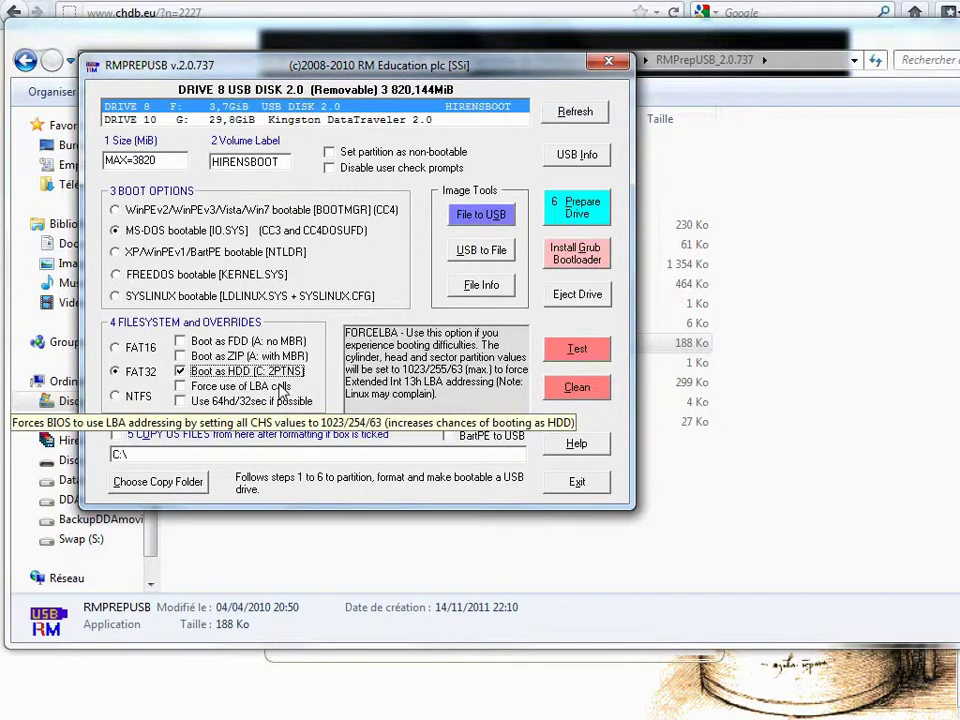
# Prepare drive 8 with these settings, agreeing to erase all its data and create a new partition
pyautogui.click(567, 215)
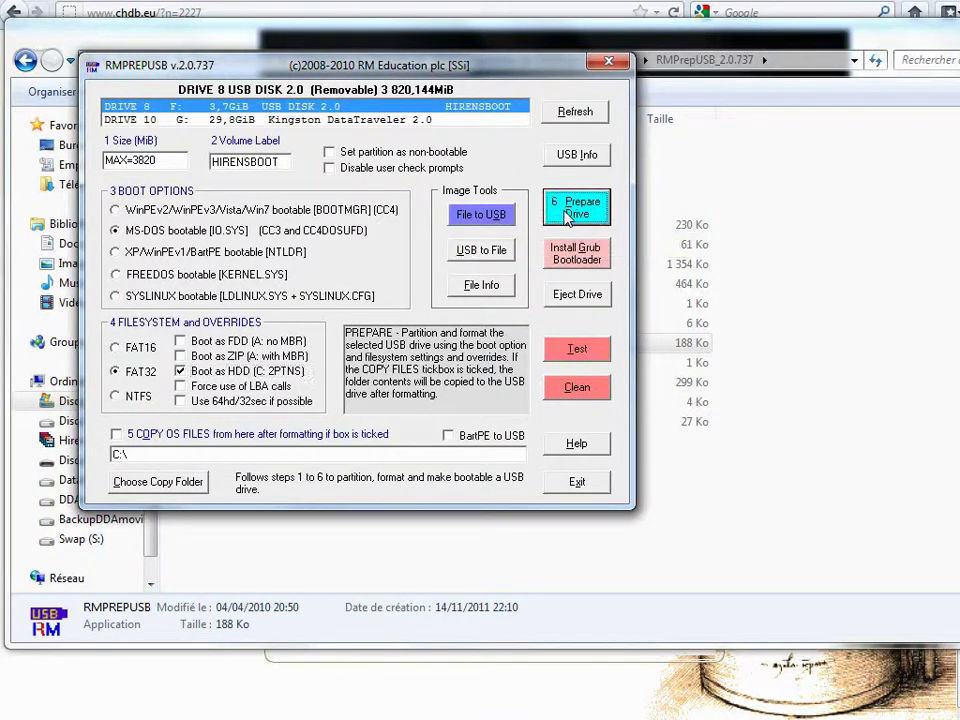
pyautogui.moveTo(198, 272); pyautogui.dragTo(370, 243)
pyautogui.click(353, 399)
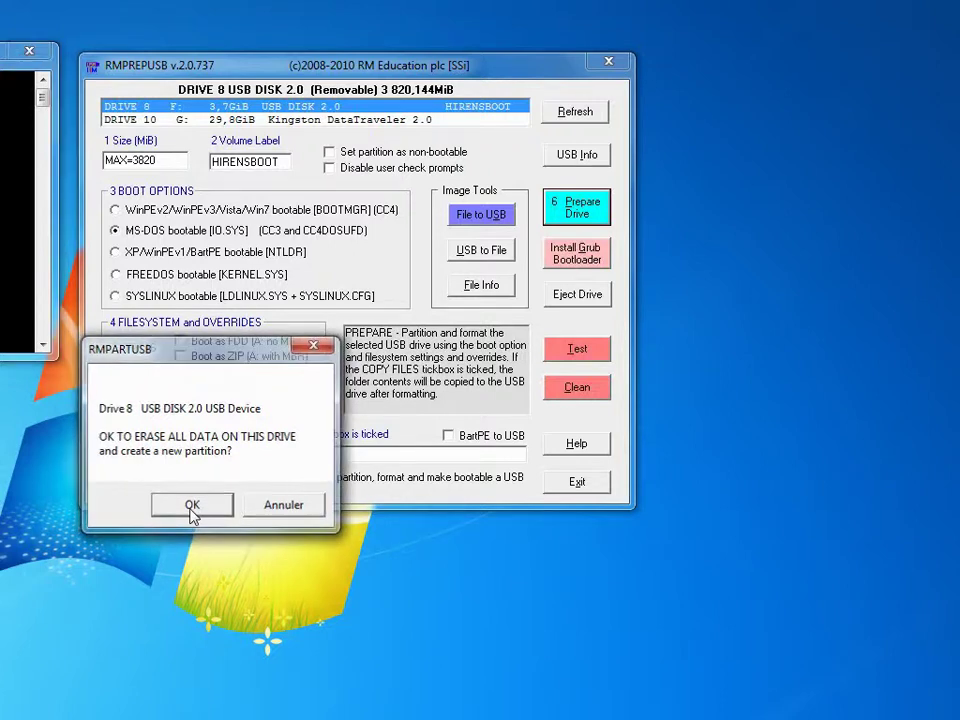
pyautogui.click(192, 506)
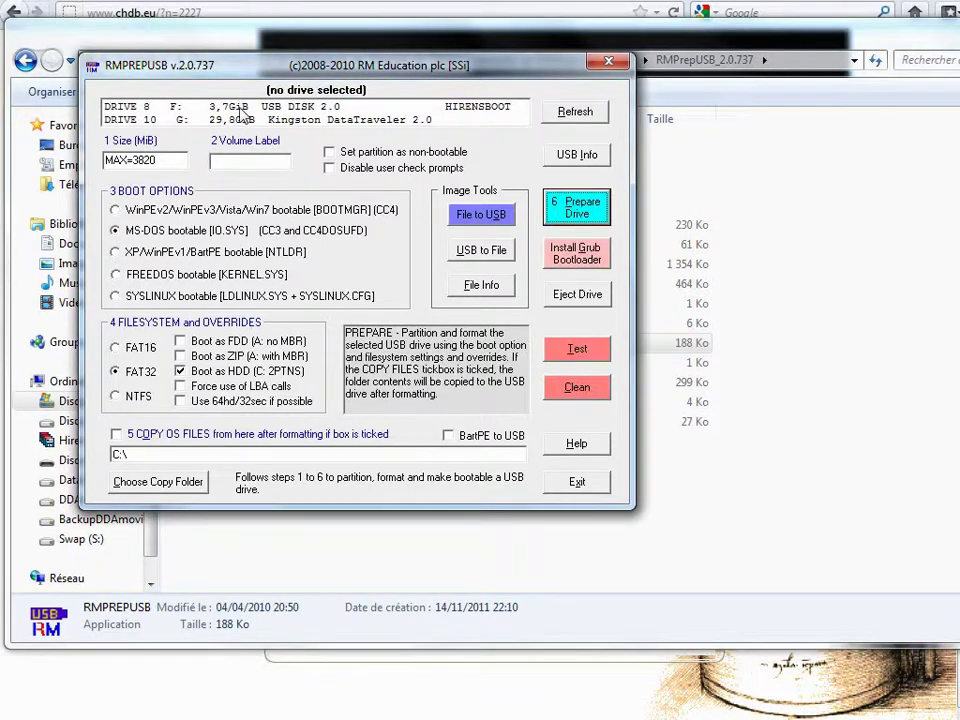
# Install the Grub bootloader on the MBR of drive 8 and copy the grldr file to USB drive F:
pyautogui.click(240, 108)
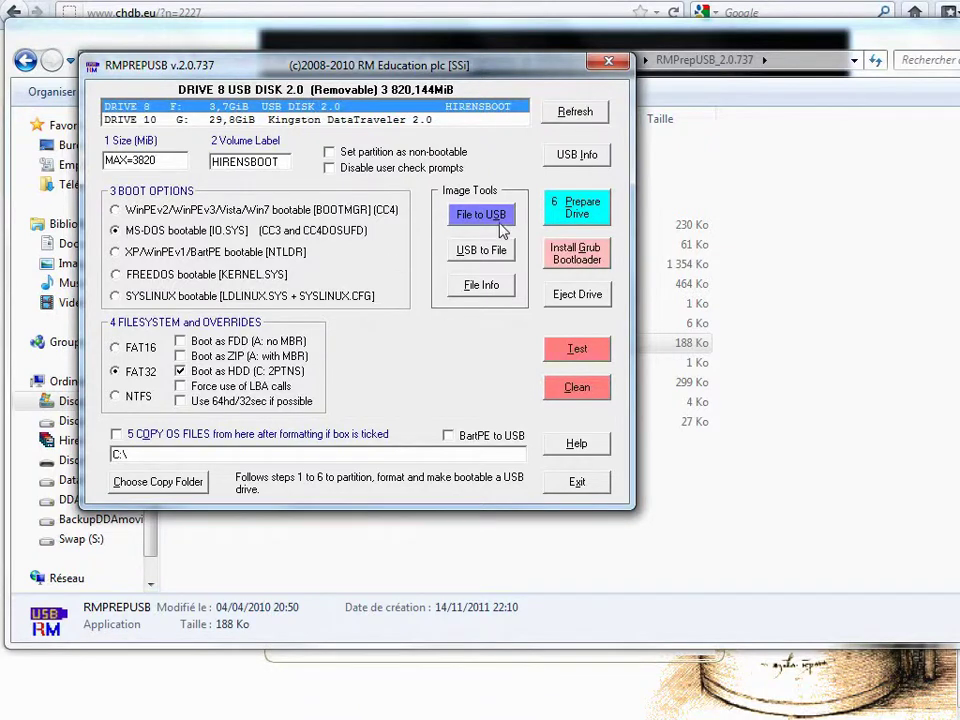
pyautogui.click(575, 265)
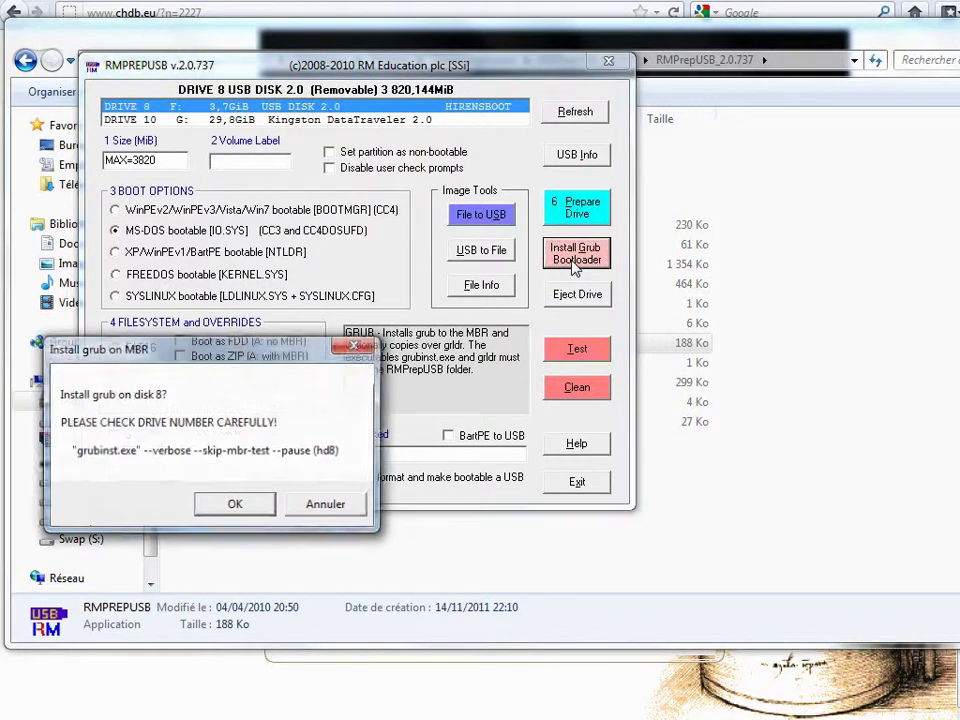
pyautogui.moveTo(270, 357); pyautogui.dragTo(453, 288)
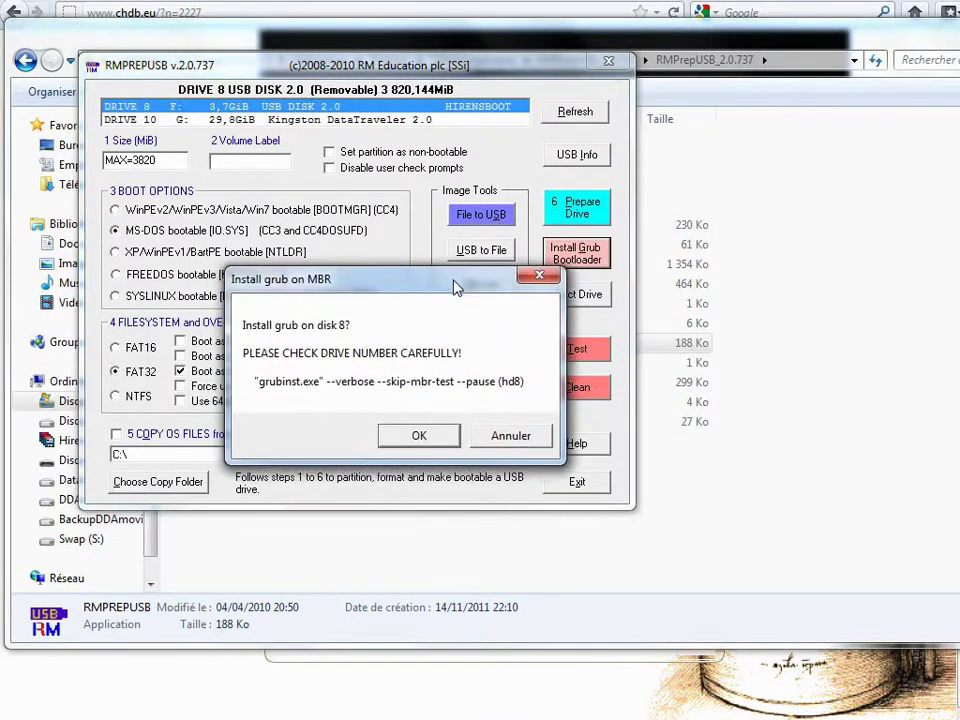
pyautogui.click(419, 440)
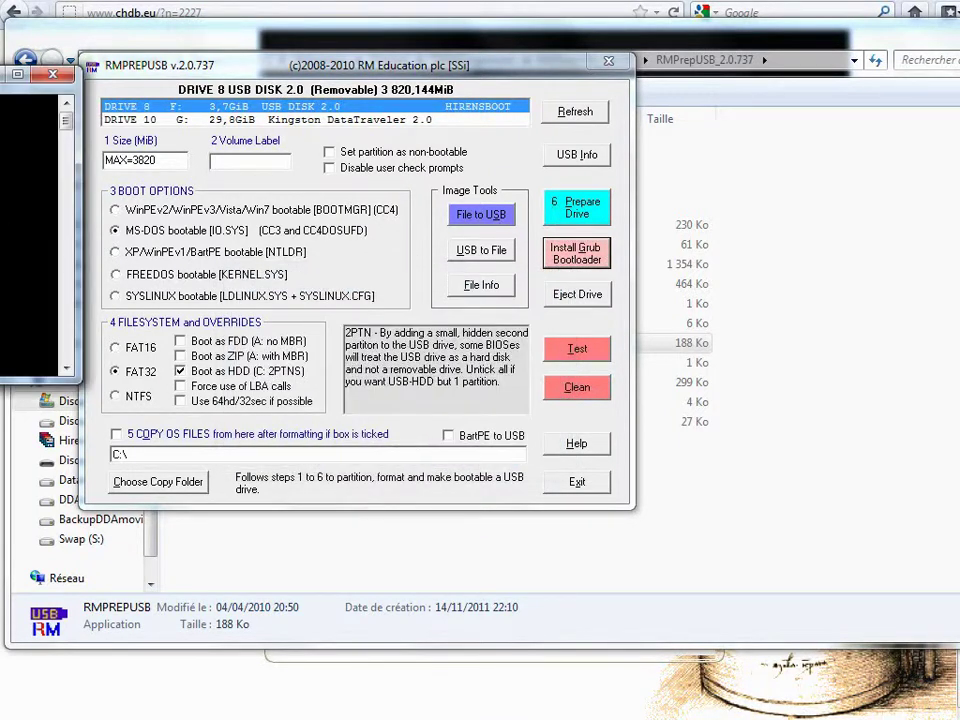
pyautogui.moveTo(395, 215); pyautogui.dragTo(502, 237)
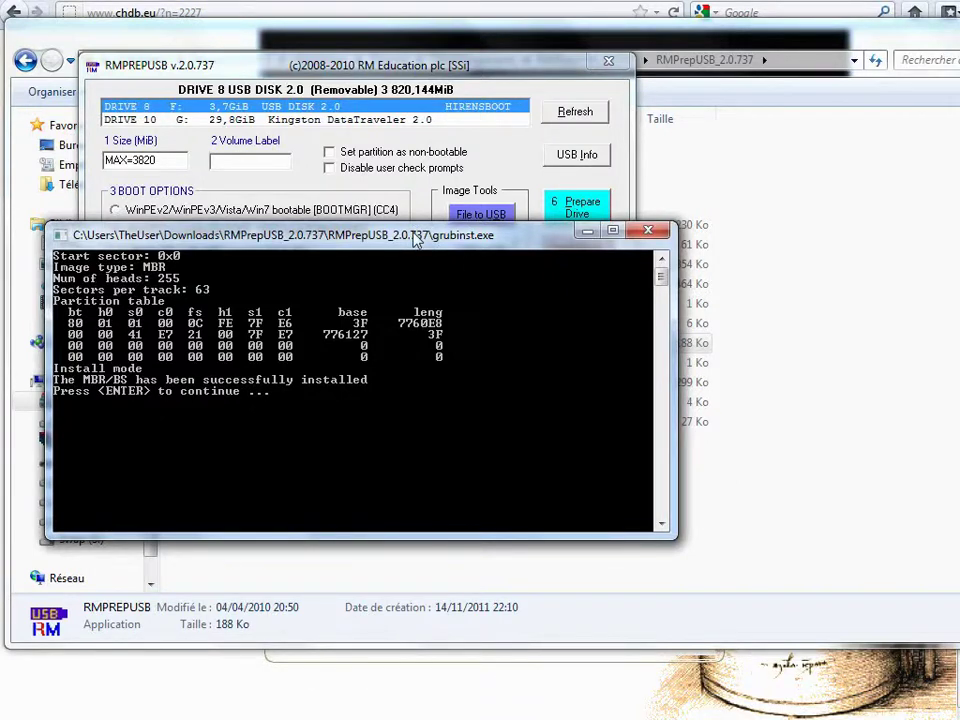
pyautogui.press('Return')
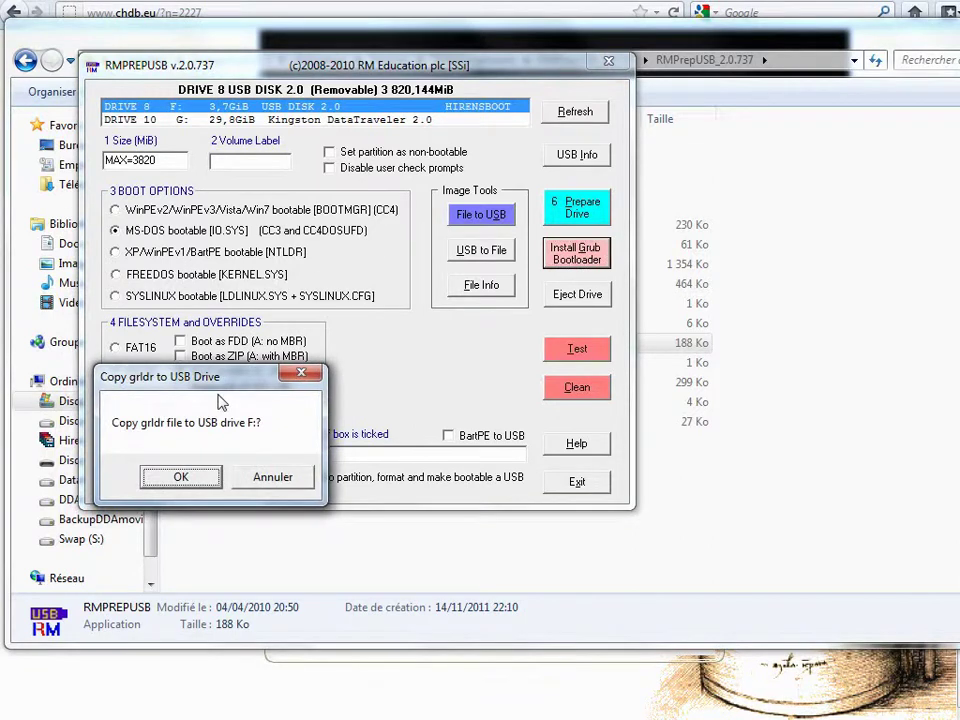
pyautogui.moveTo(239, 377); pyautogui.dragTo(329, 265)
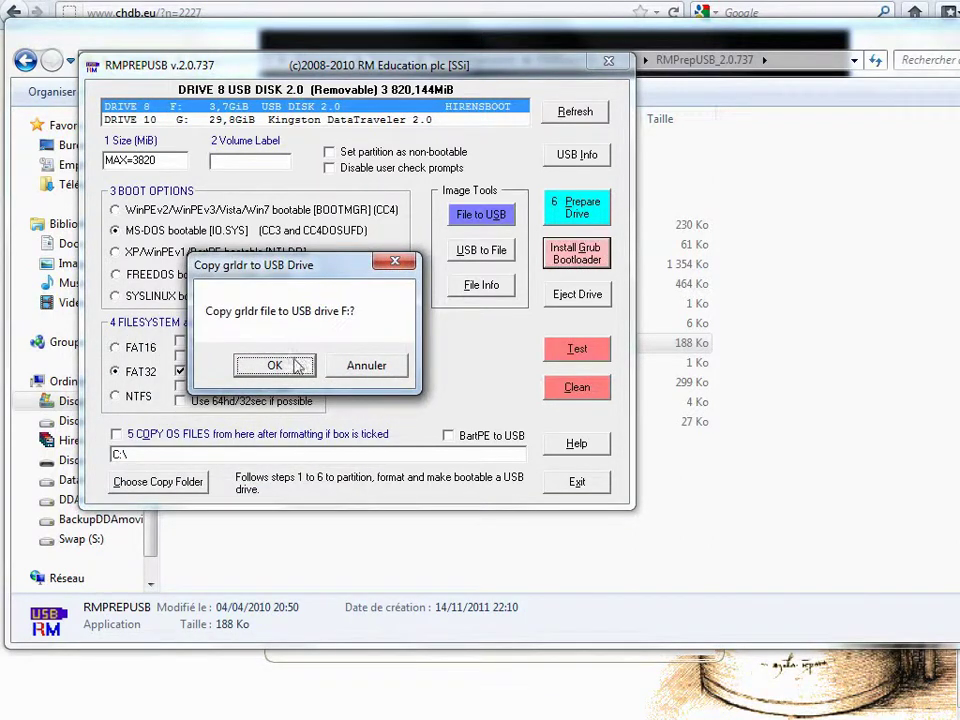
pyautogui.click(285, 370)
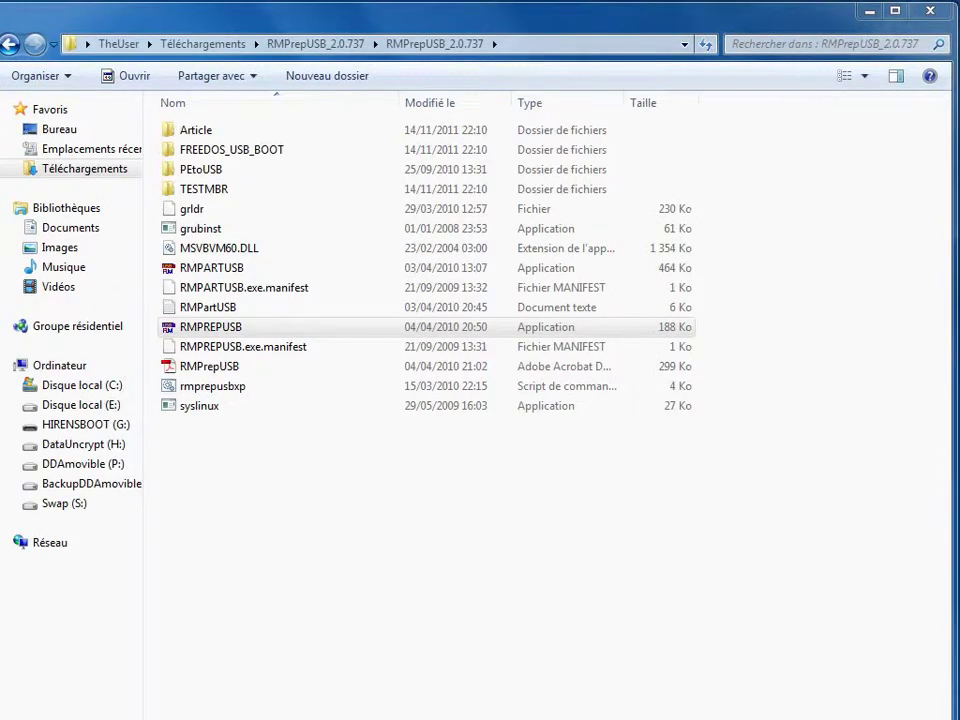
# Extract the HirensUSBBoot archive from the Téléchargements folder with 7-Zip into its own HirensUSBBoot folder
pyautogui.click(84, 170)
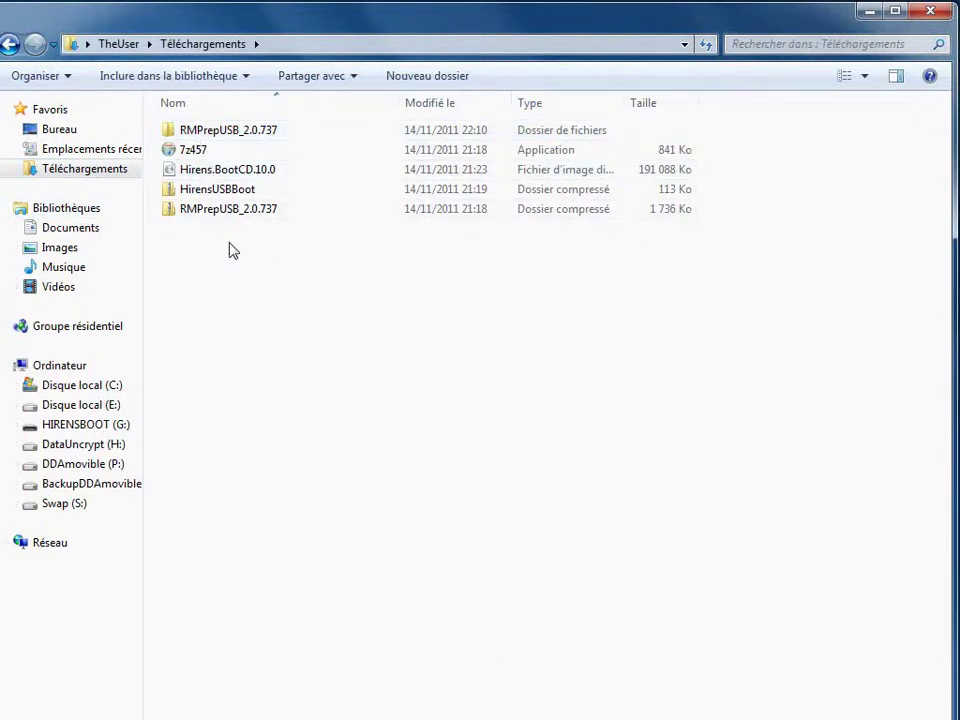
pyautogui.click(210, 192)
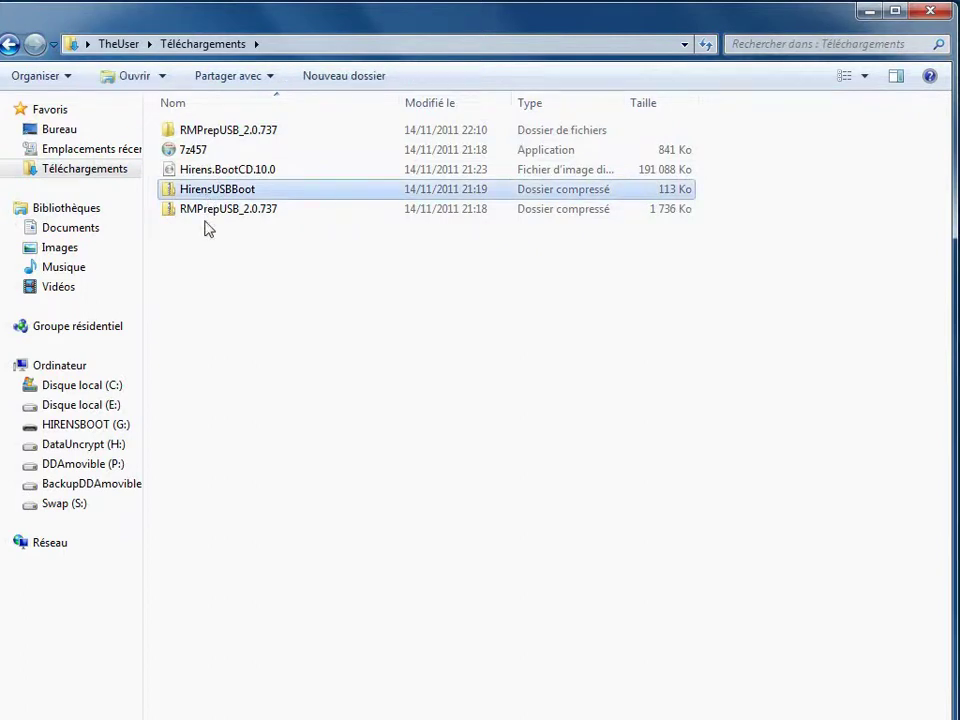
pyautogui.moveTo(208, 196); pyautogui.dragTo(253, 321)
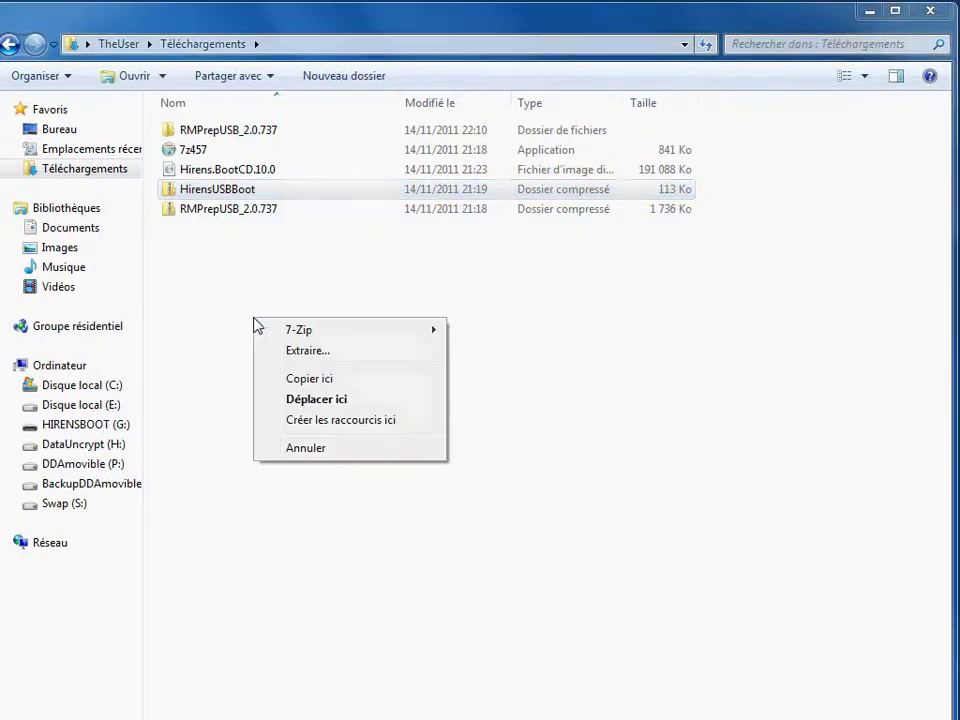
pyautogui.moveTo(296, 337)
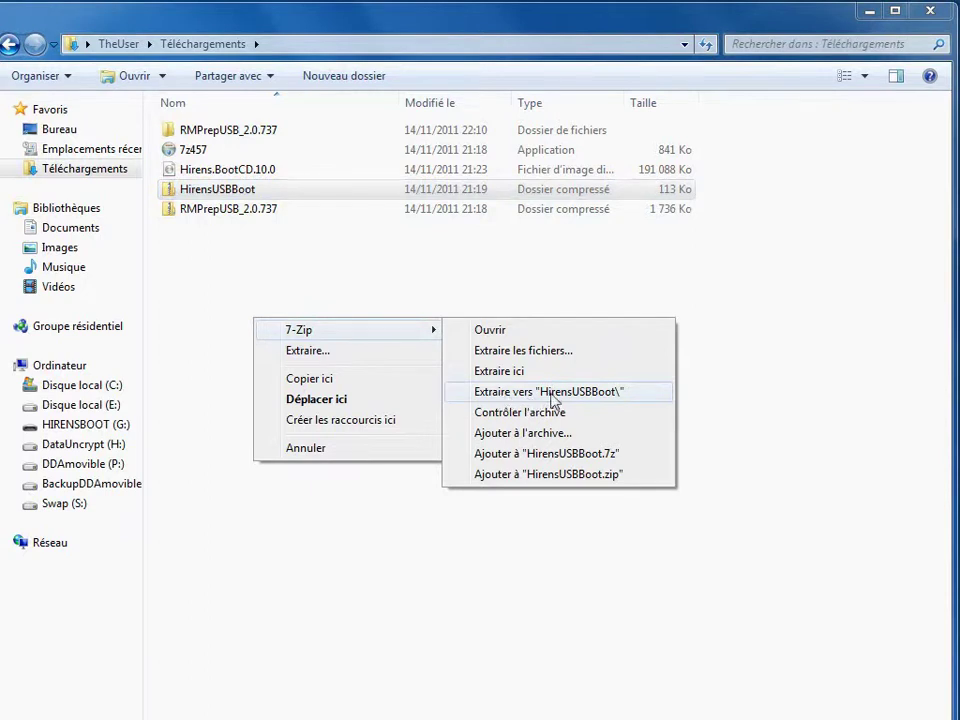
pyautogui.click(563, 392)
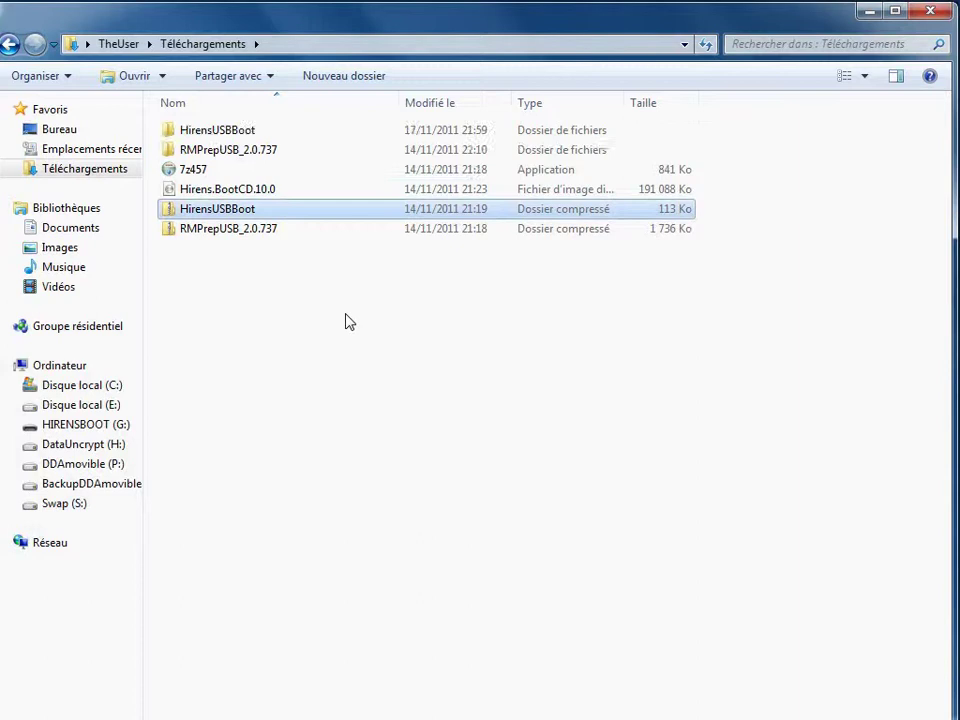
# Copy menu.lst from the nested HirensUSBBoot folder to the root of the HIRENSBOOT (G:) drive
pyautogui.click(204, 135)
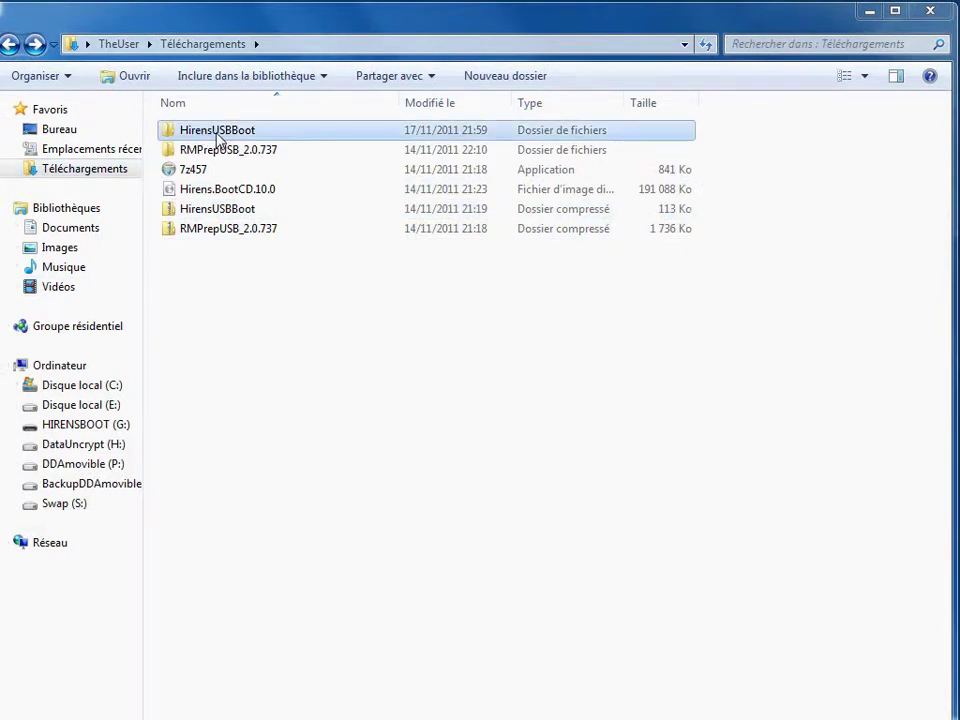
pyautogui.doubleClick(218, 140)
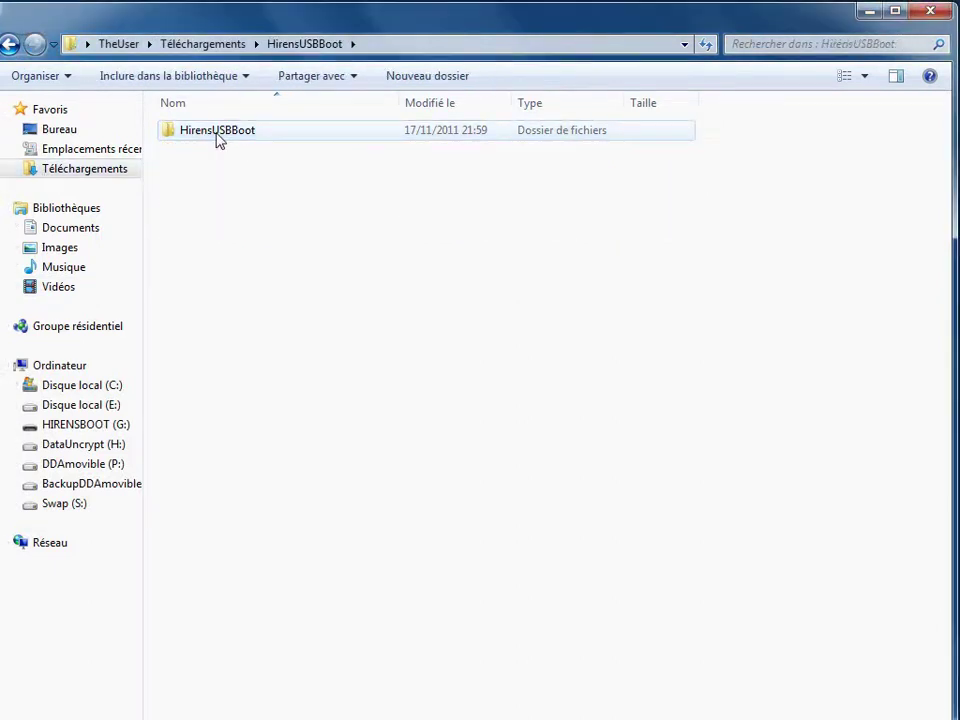
pyautogui.doubleClick(216, 139)
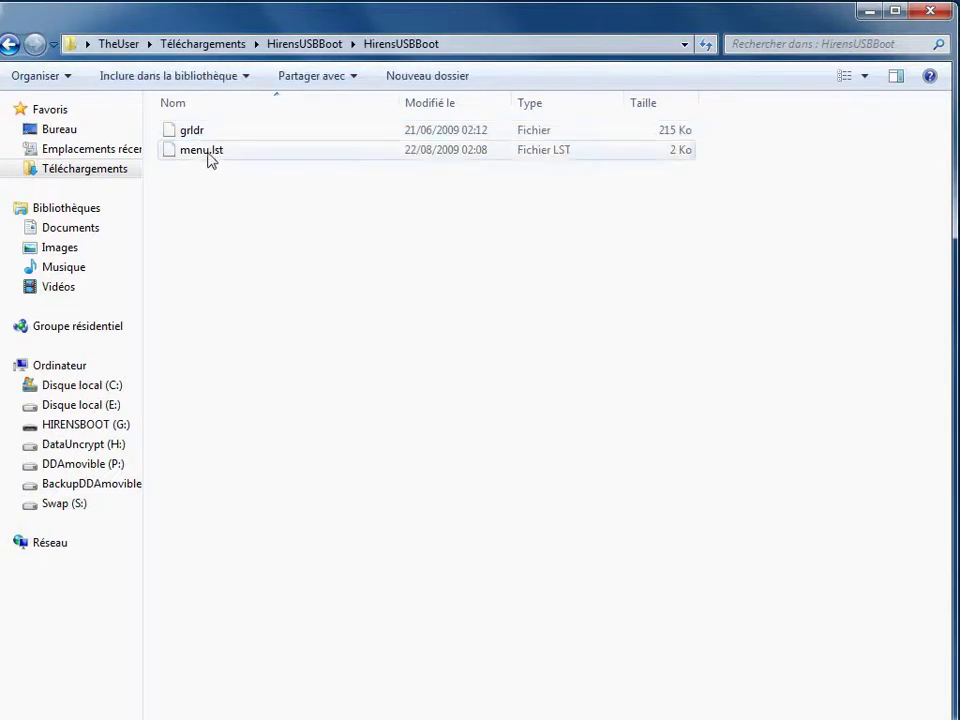
pyautogui.click(210, 157)
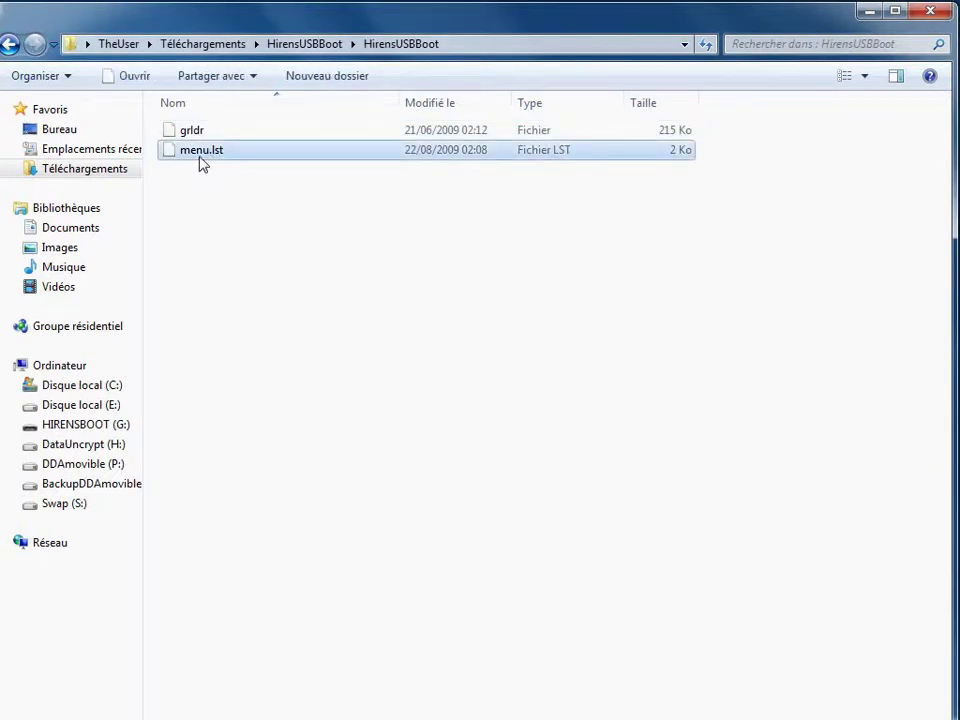
pyautogui.rightClick(204, 155)
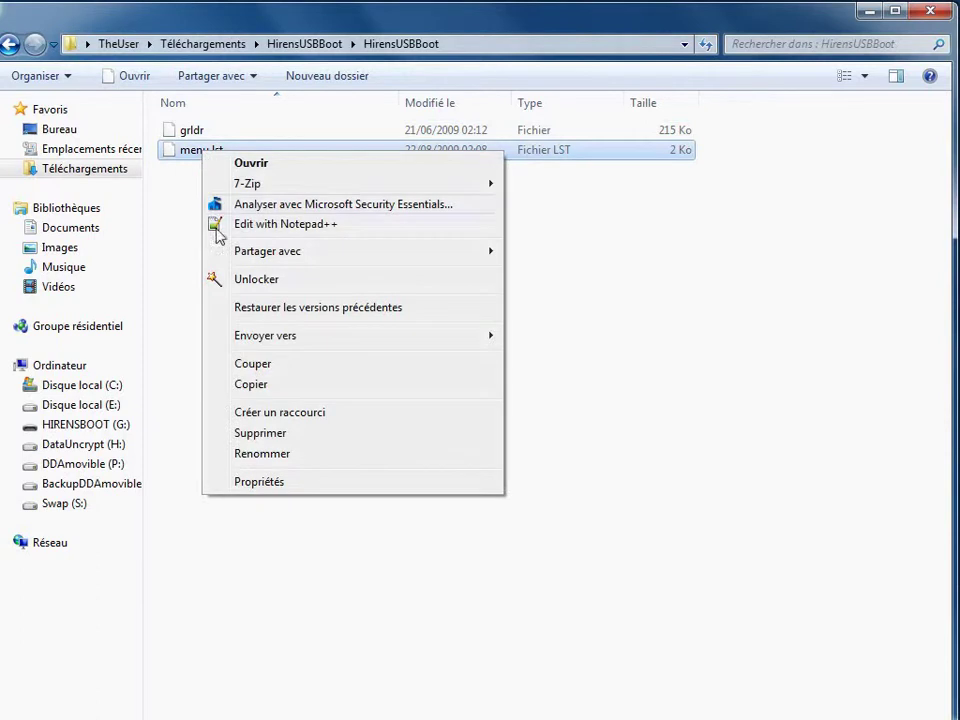
pyautogui.click(277, 385)
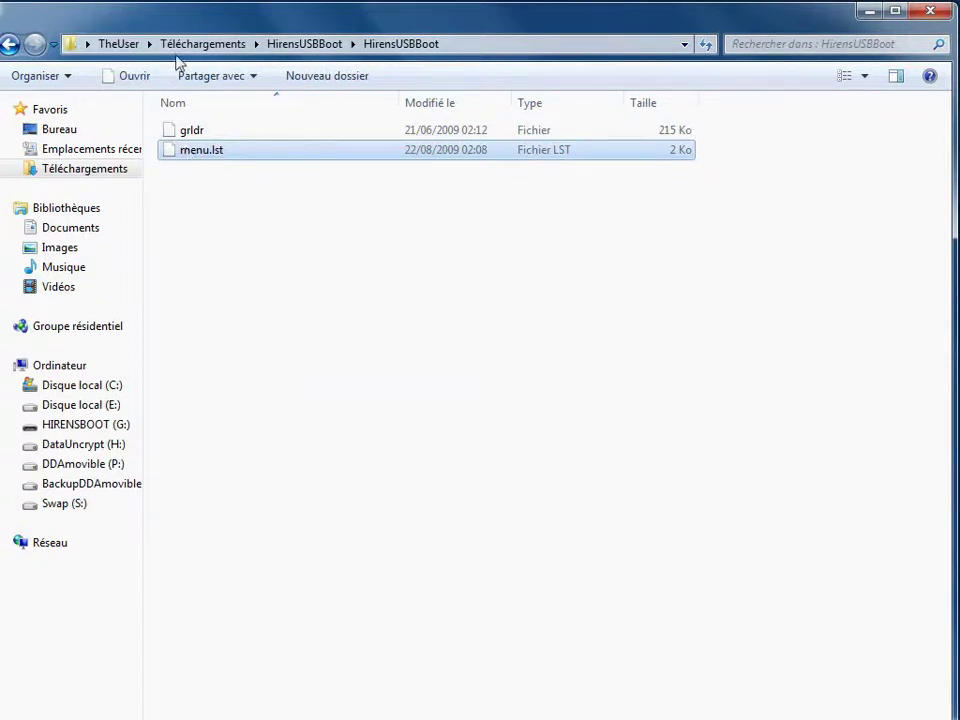
pyautogui.click(100, 428)
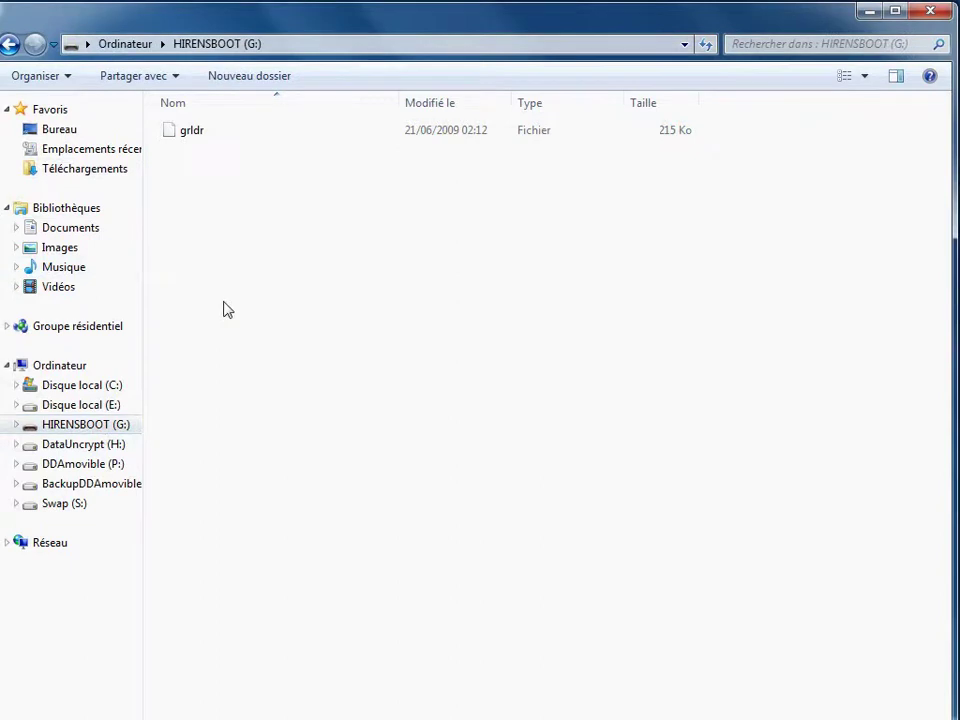
pyautogui.rightClick(217, 199)
pyautogui.click(292, 351)
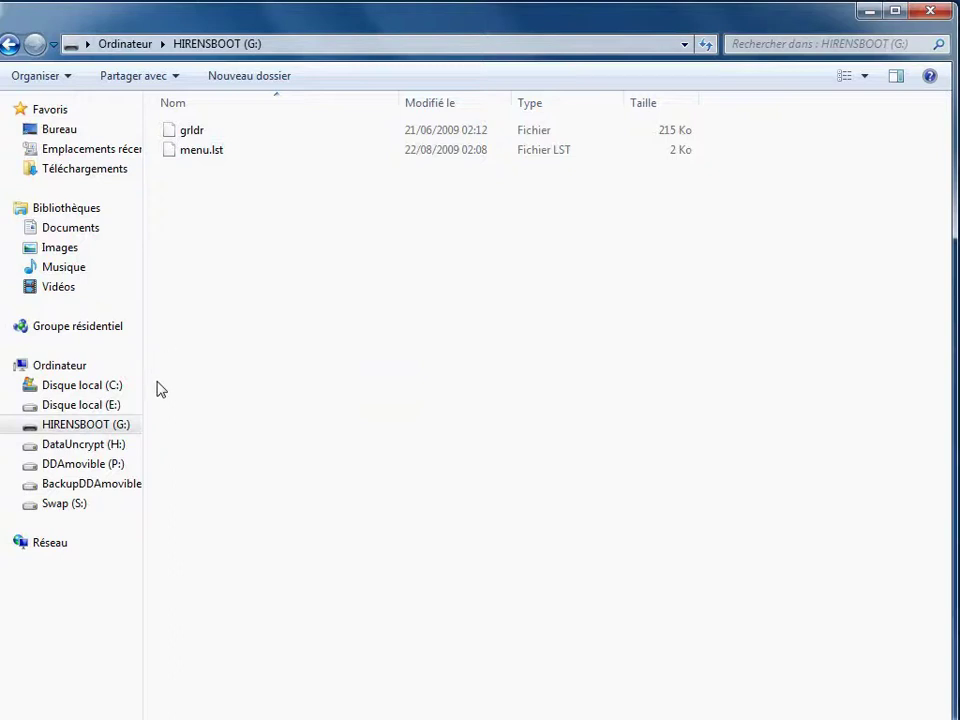
# Open the Hirens.BootCD.10.0 disc image from the Téléchargements folder in 7-Zip
pyautogui.click(81, 174)
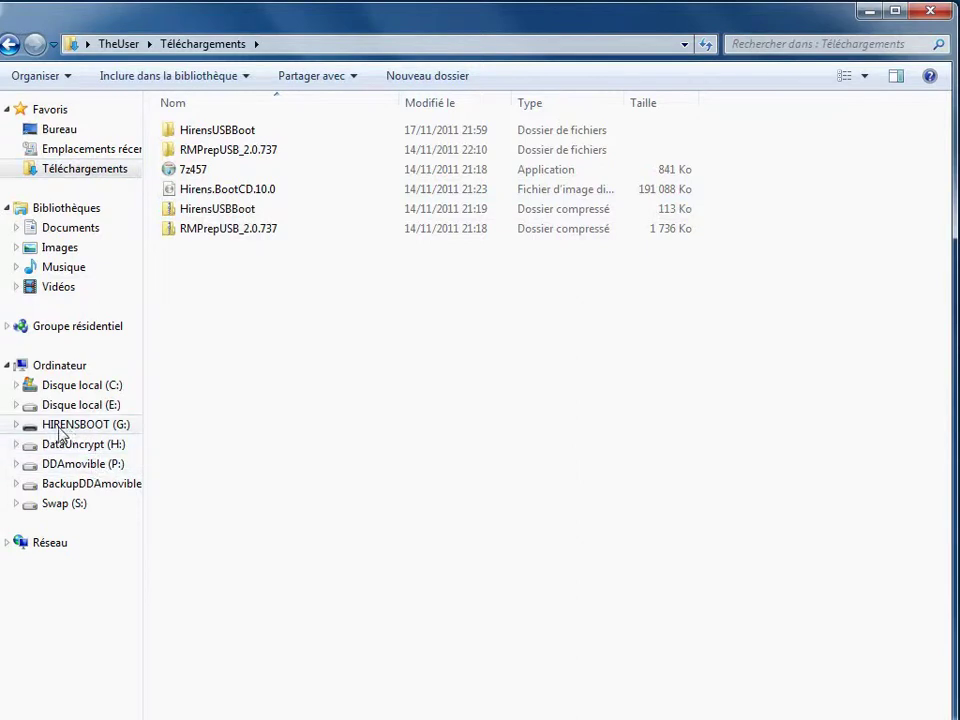
pyautogui.click(216, 196)
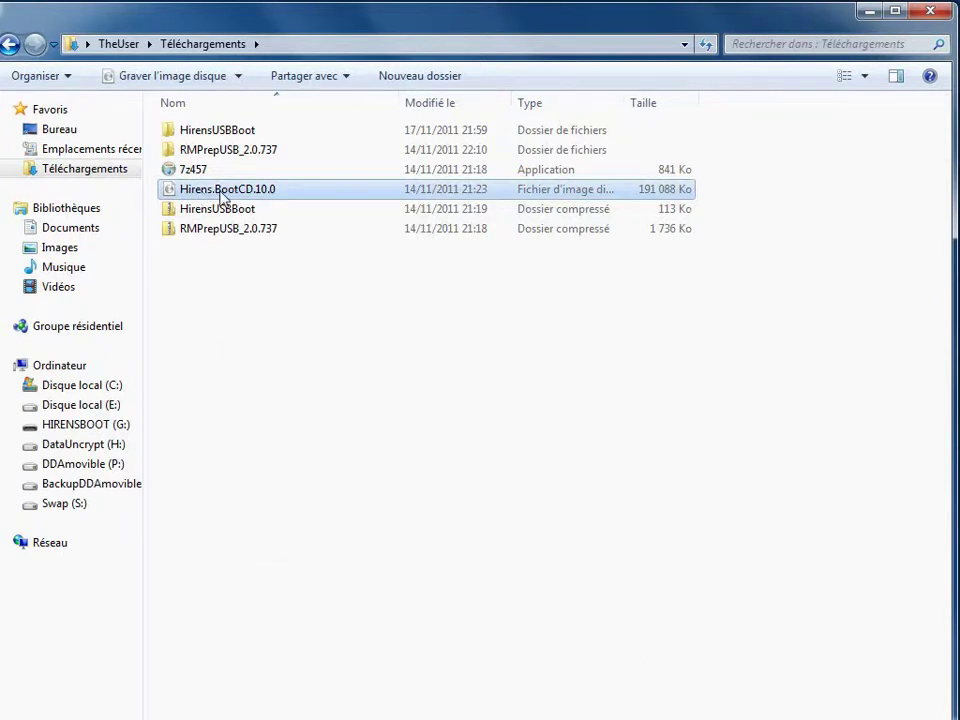
pyautogui.rightClick(222, 196)
pyautogui.moveTo(253, 223)
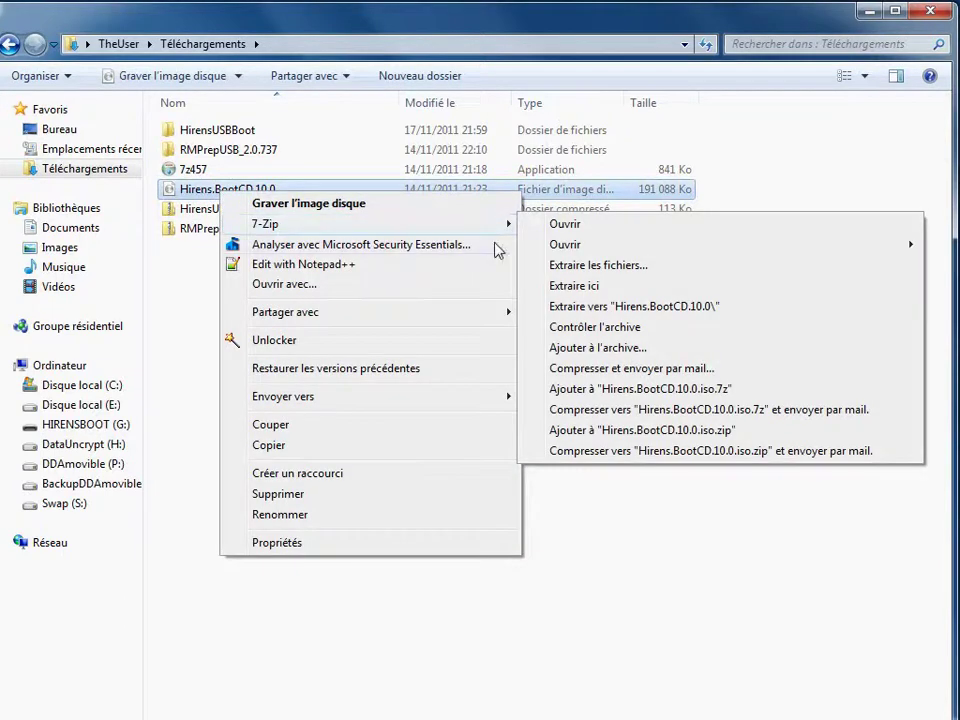
pyautogui.click(557, 226)
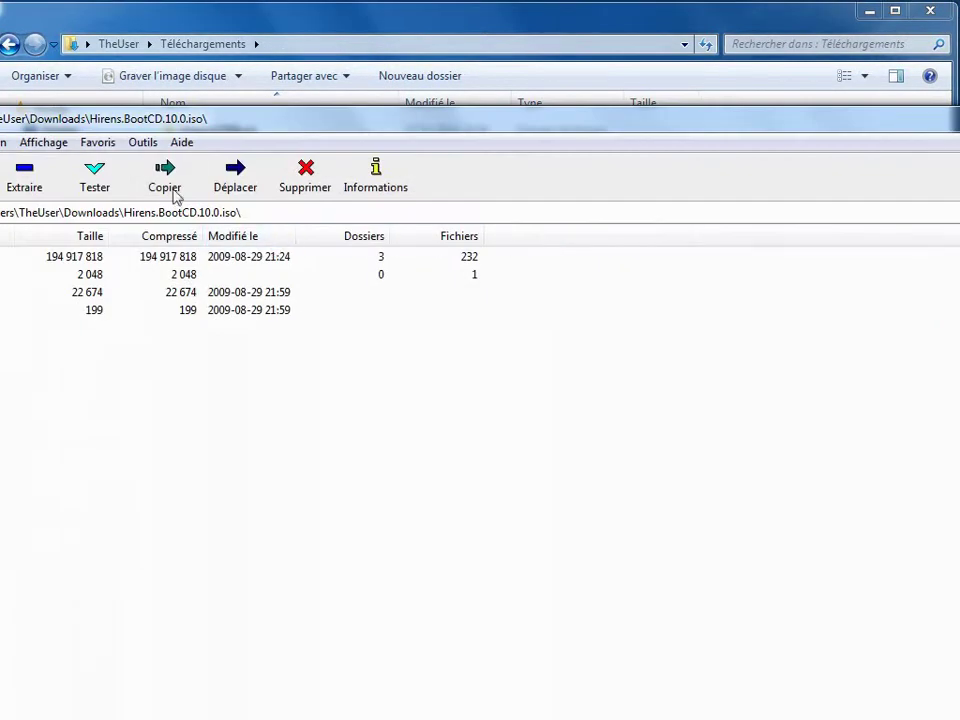
pyautogui.moveTo(95, 118); pyautogui.dragTo(220, 85)
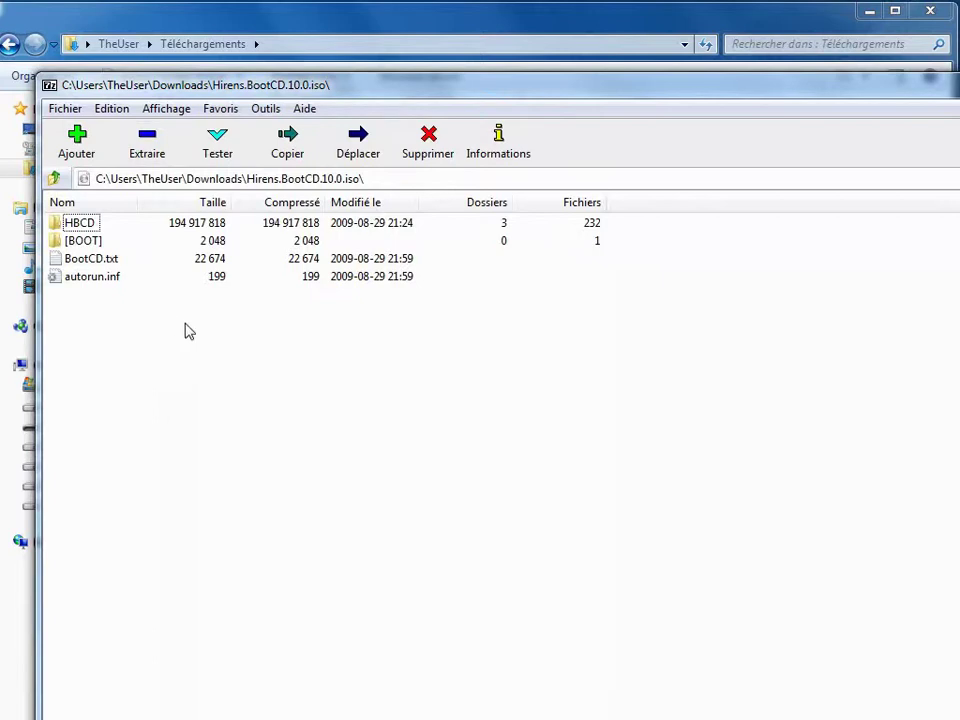
# Extract HBCD, [BOOT], BootCD.txt and autorun.inf from the image to g:\ and quit 7-Zip
pyautogui.moveTo(186, 326); pyautogui.dragTo(71, 222)
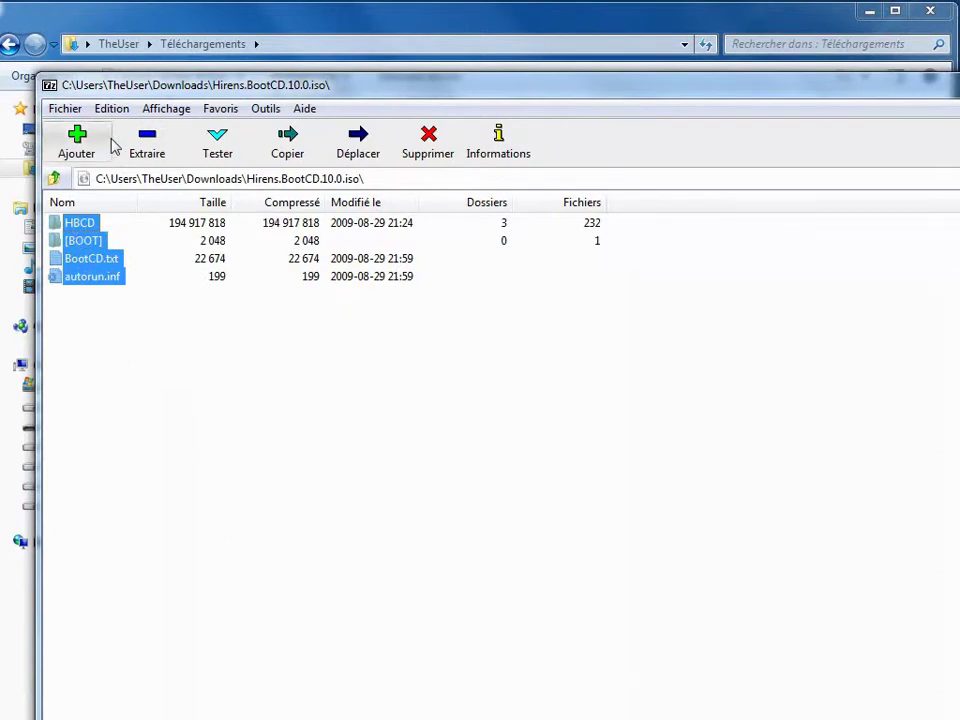
pyautogui.click(143, 146)
pyautogui.moveTo(120, 366); pyautogui.dragTo(390, 180)
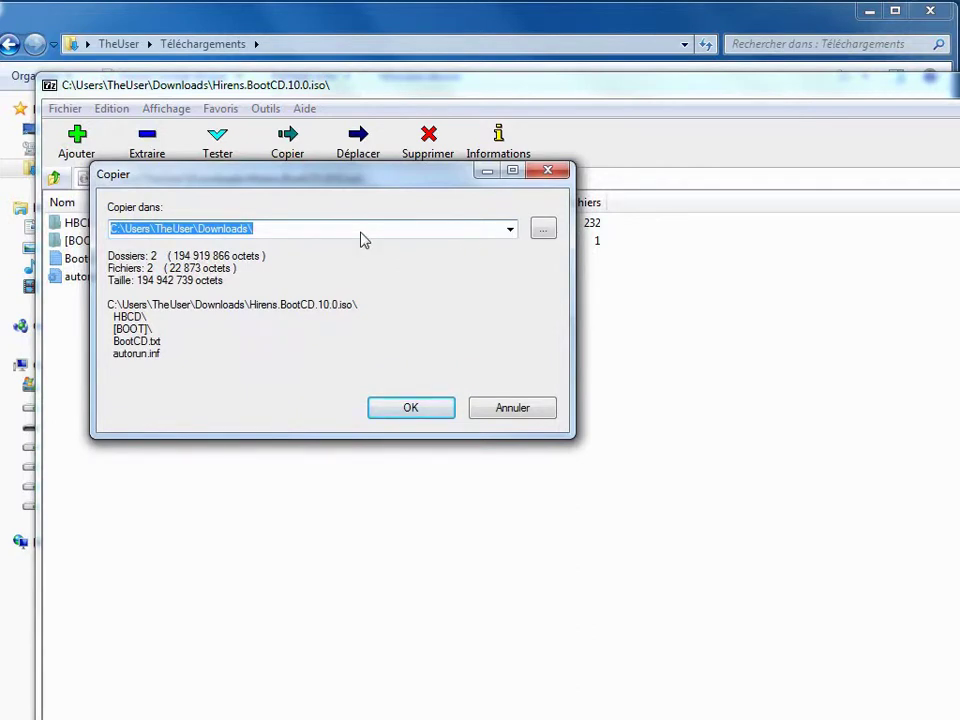
pyautogui.write('g:\\')
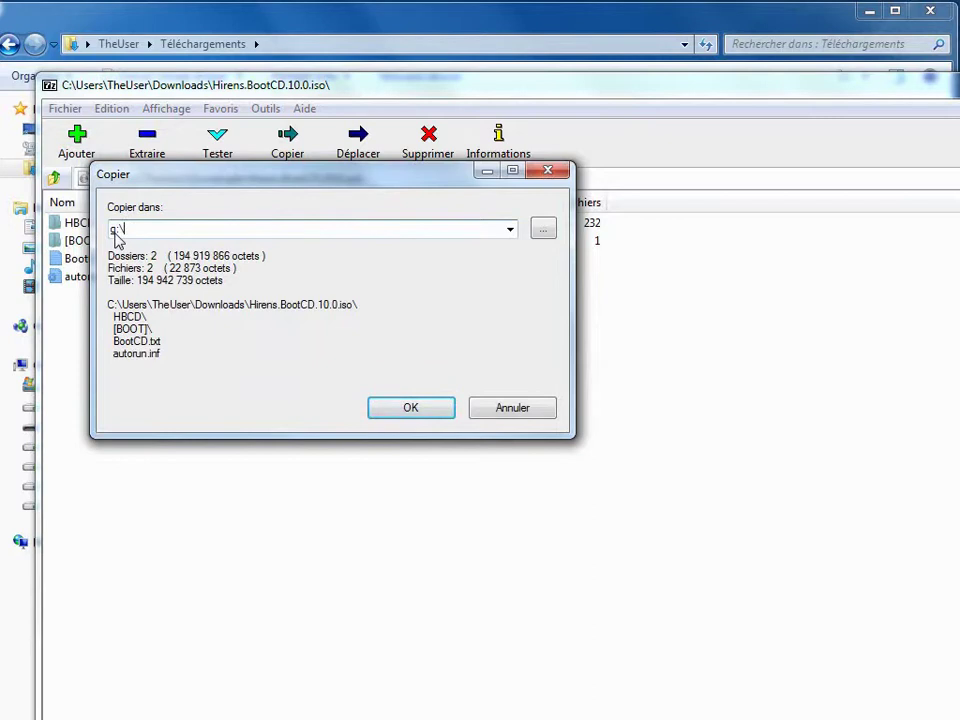
pyautogui.click(418, 413)
pyautogui.moveTo(197, 347); pyautogui.dragTo(475, 217)
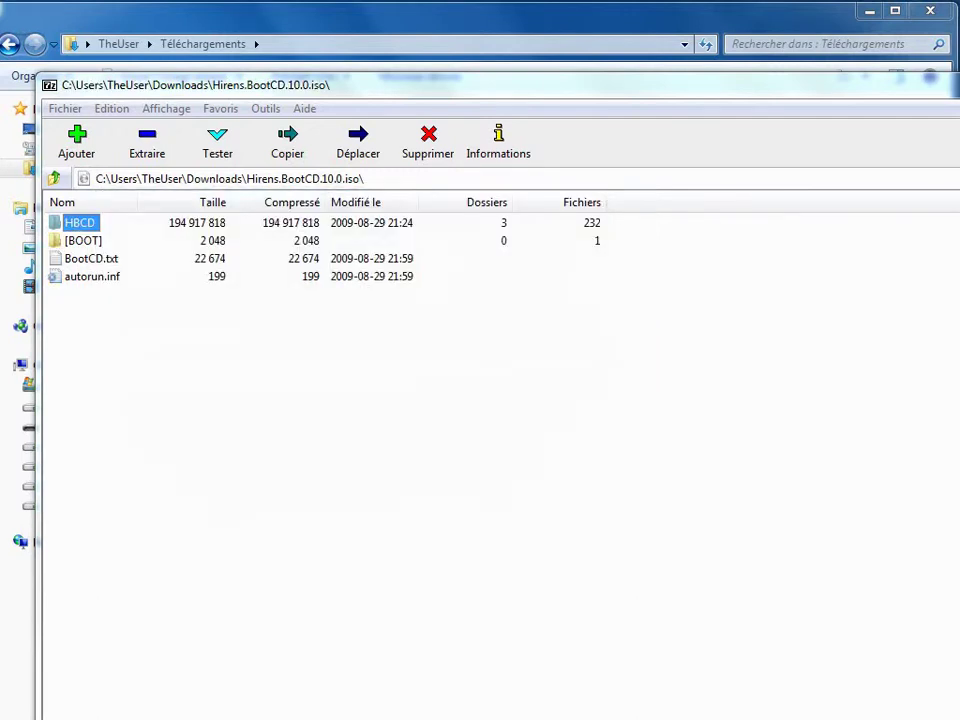
pyautogui.click(65, 110)
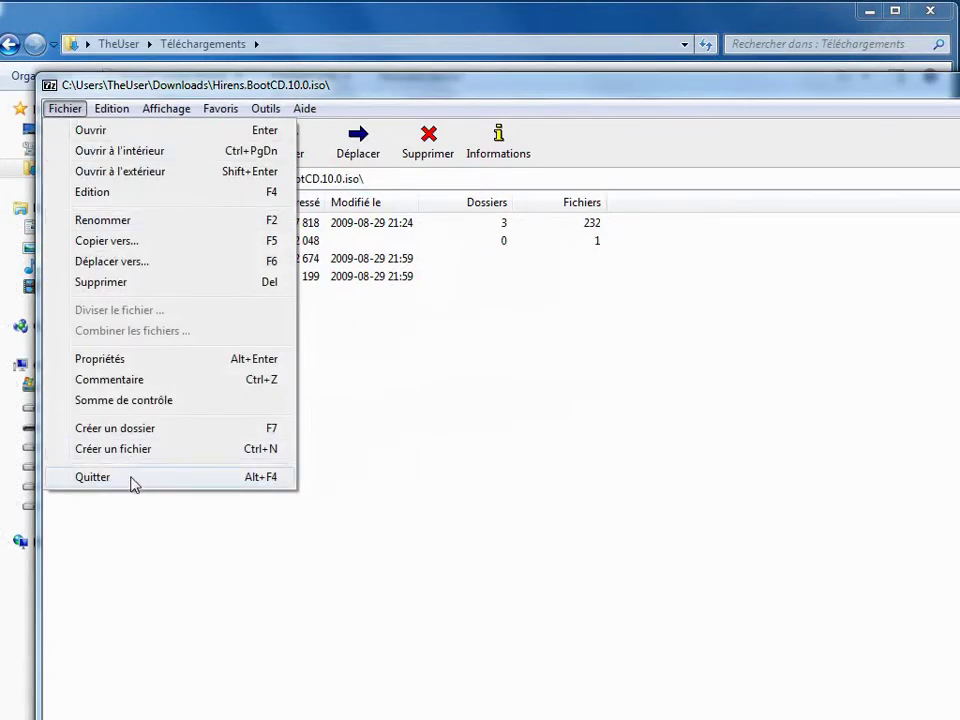
pyautogui.click(92, 477)
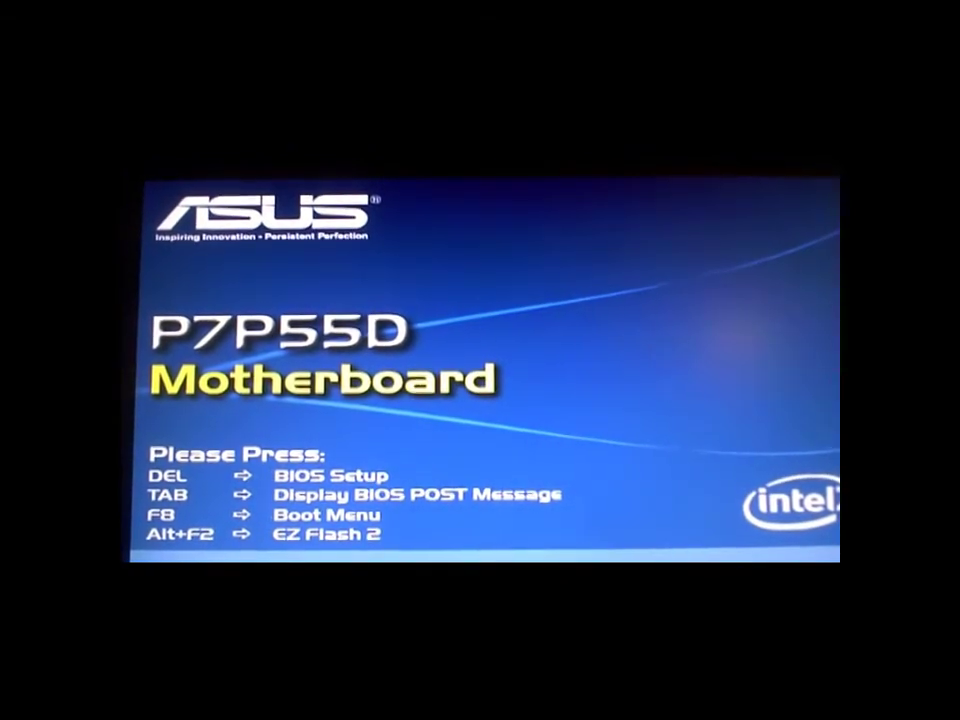
# At PC startup, call up the BIOS boot device selection and boot from USB DISK 2.0 0CN
pyautogui.press('F8')
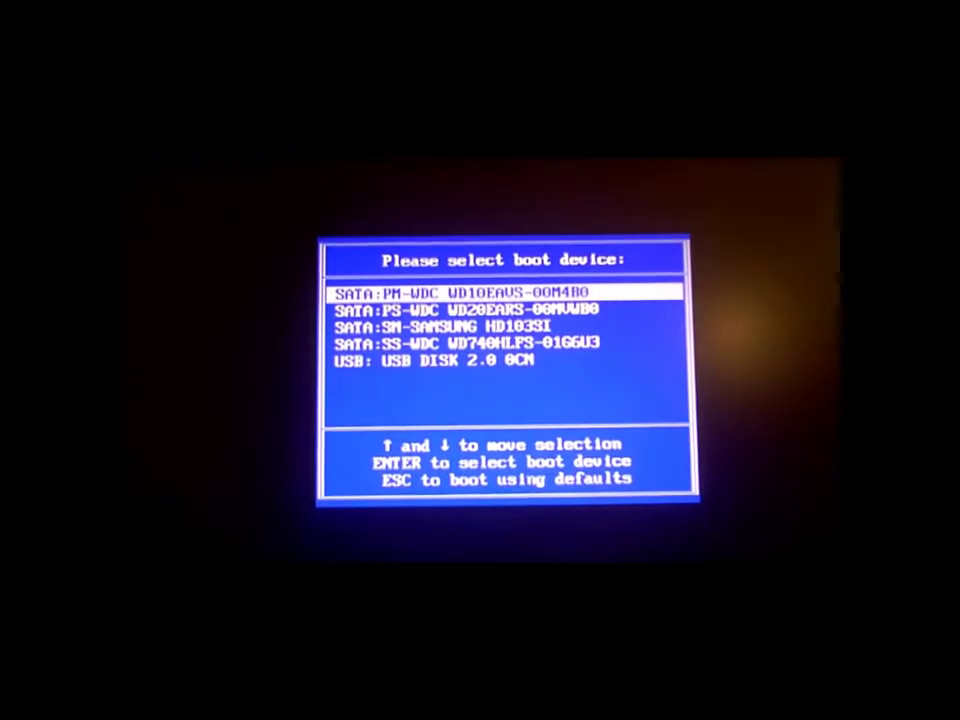
pyautogui.press('Down')
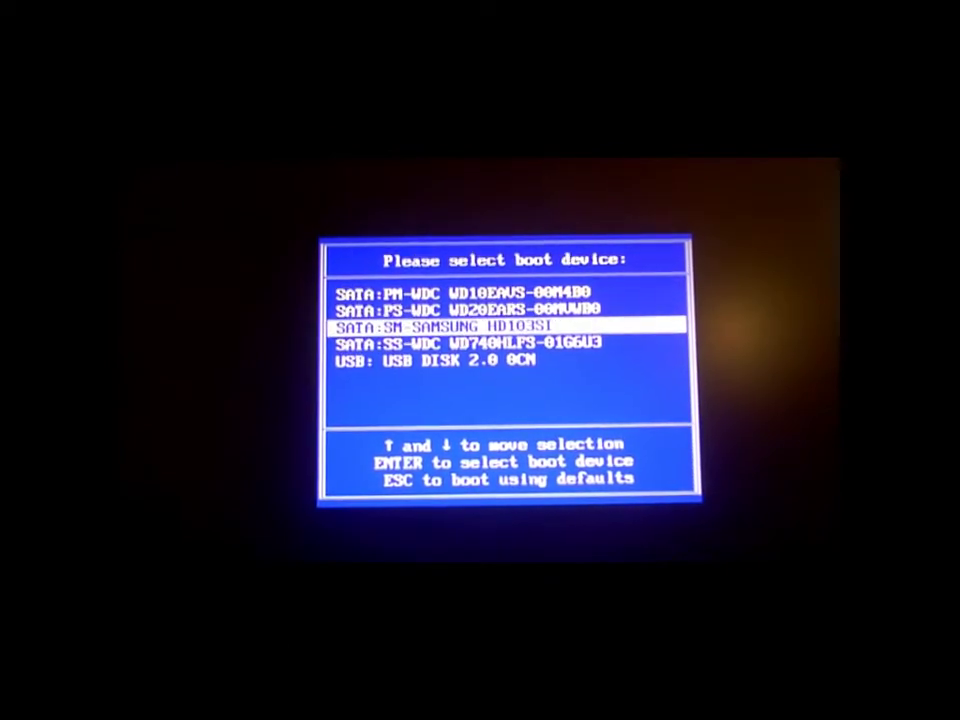
pyautogui.press('Down')
pyautogui.press('Down')
pyautogui.press('Return')
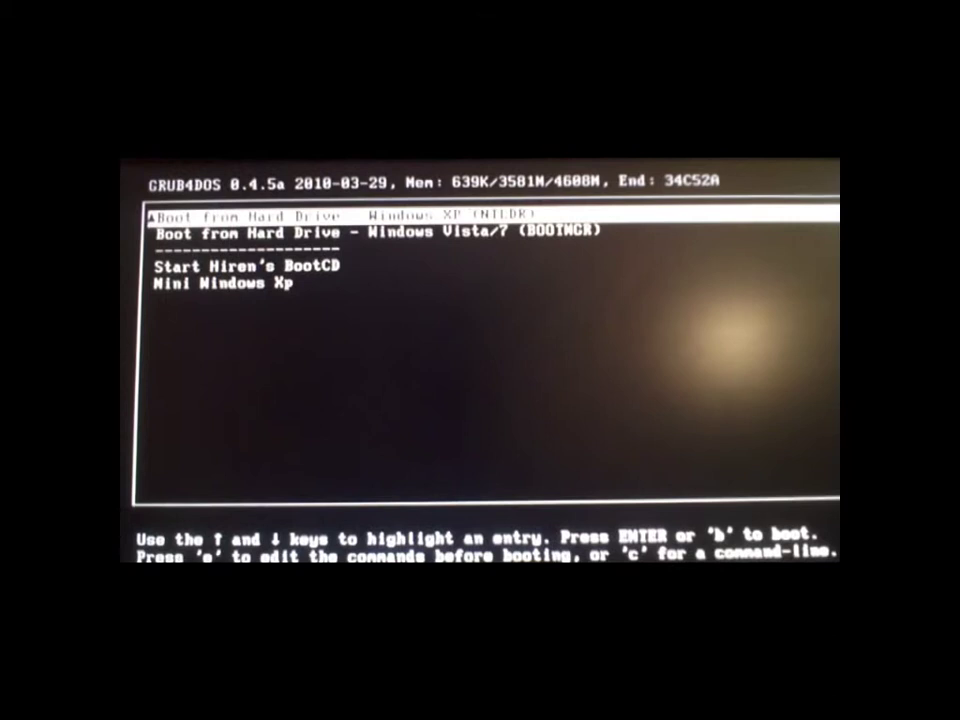
# Boot the Start Hiren's BootCD entry from the GRUB4DOS menu
pyautogui.press('Down')
pyautogui.press('Down')
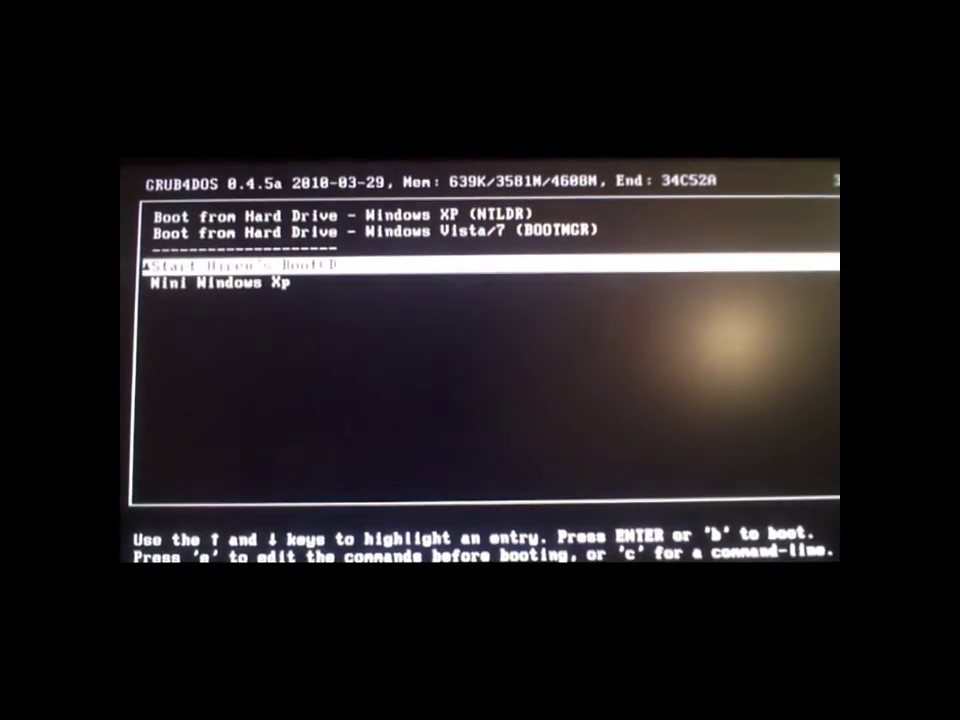
pyautogui.press('Return')
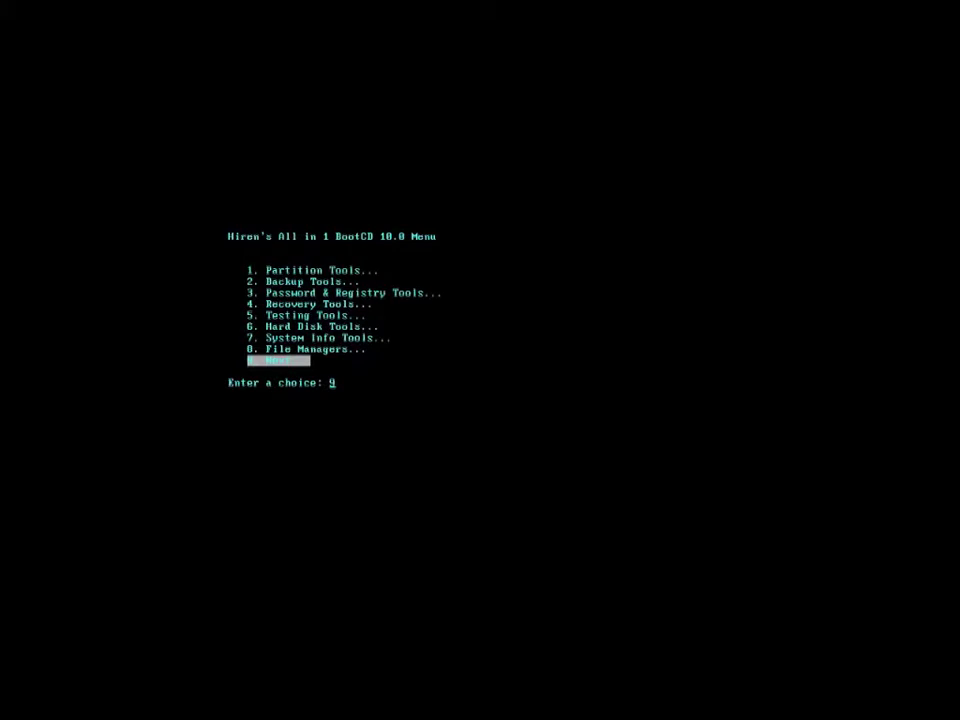
# Open the Backup Tools category of the Hiren's BootCD 10.0 menu
pyautogui.press('Up')
pyautogui.press('Up')
pyautogui.press('Up')
pyautogui.press('Up')
pyautogui.press('Up')
pyautogui.press('Up')
pyautogui.press('Up')
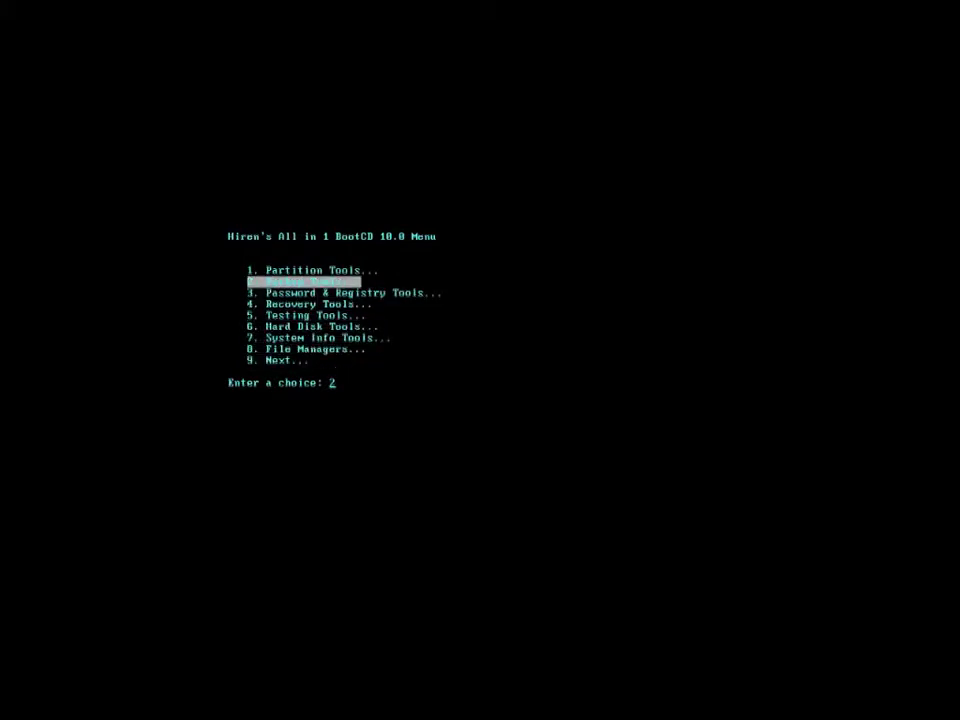
pyautogui.press('Return')
# Choose Ghost from the backup tools and launch it in its Normal variant
pyautogui.press('Up')
pyautogui.press('Up')
pyautogui.press('Up')
pyautogui.press('Up')
pyautogui.press('Up')
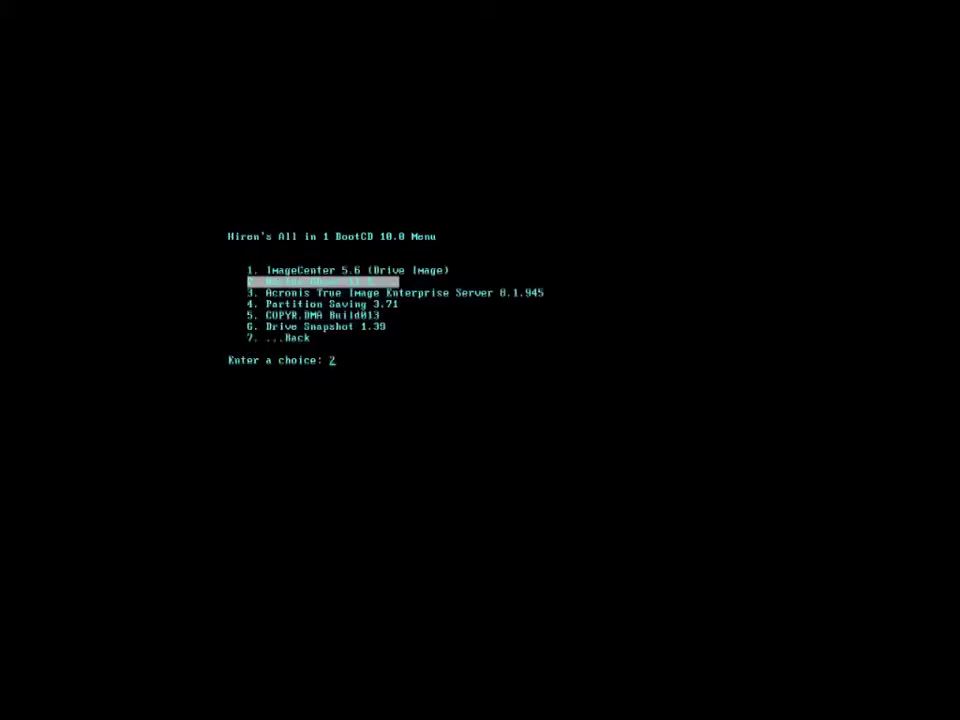
pyautogui.press('Return')
pyautogui.press('Up')
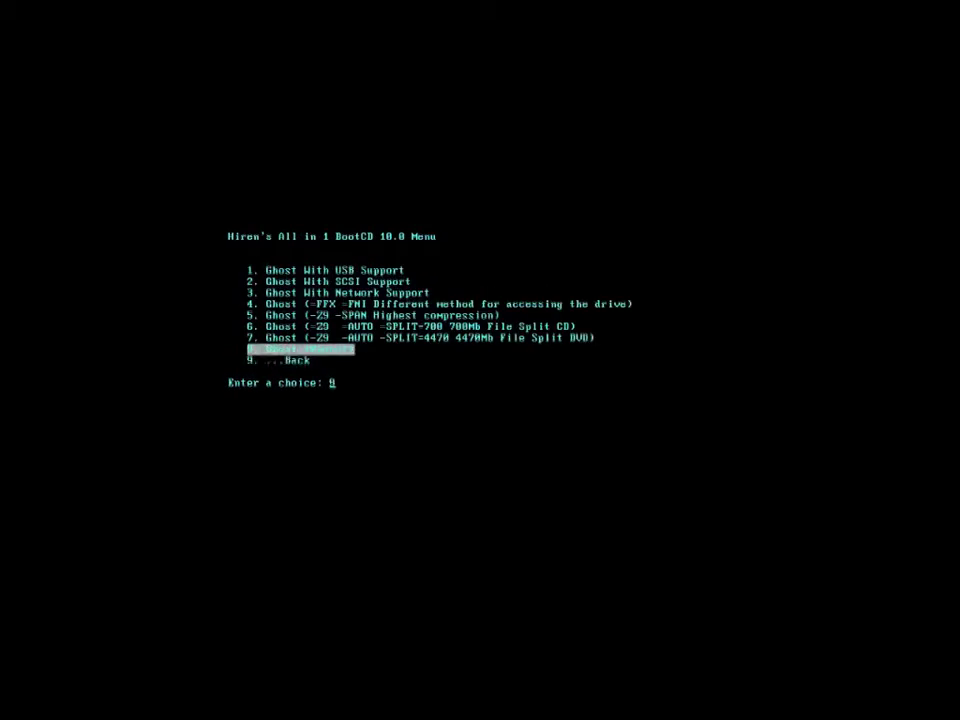
pyautogui.press('Return')
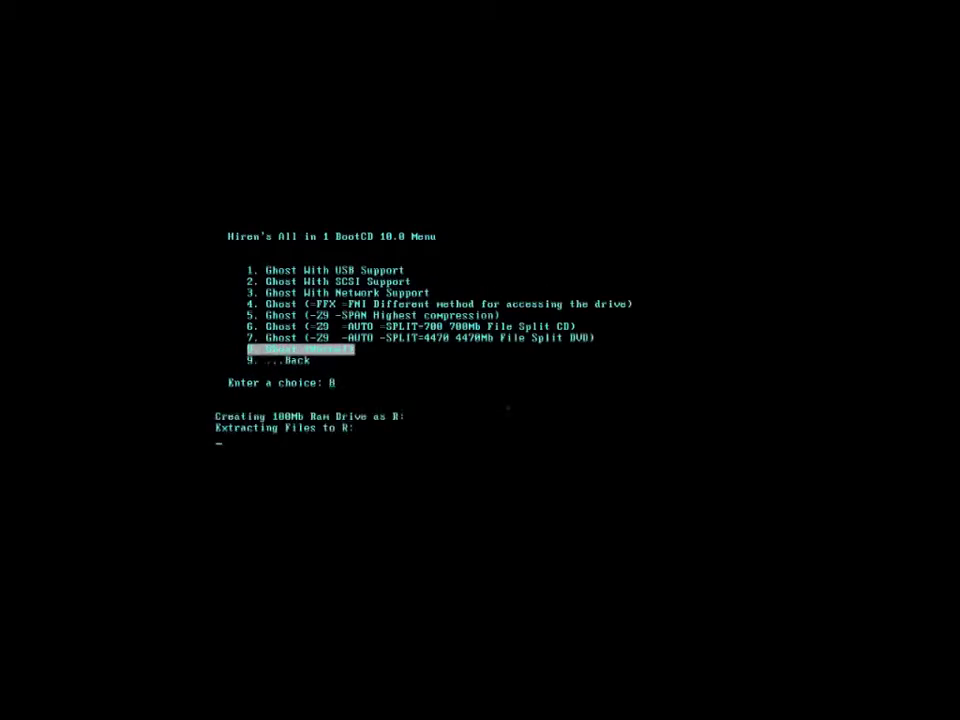
# Decline the swap file deletion options and loading UDMA2.SYS, and dismiss the About Symantec Ghost notice
pyautogui.press('Return')
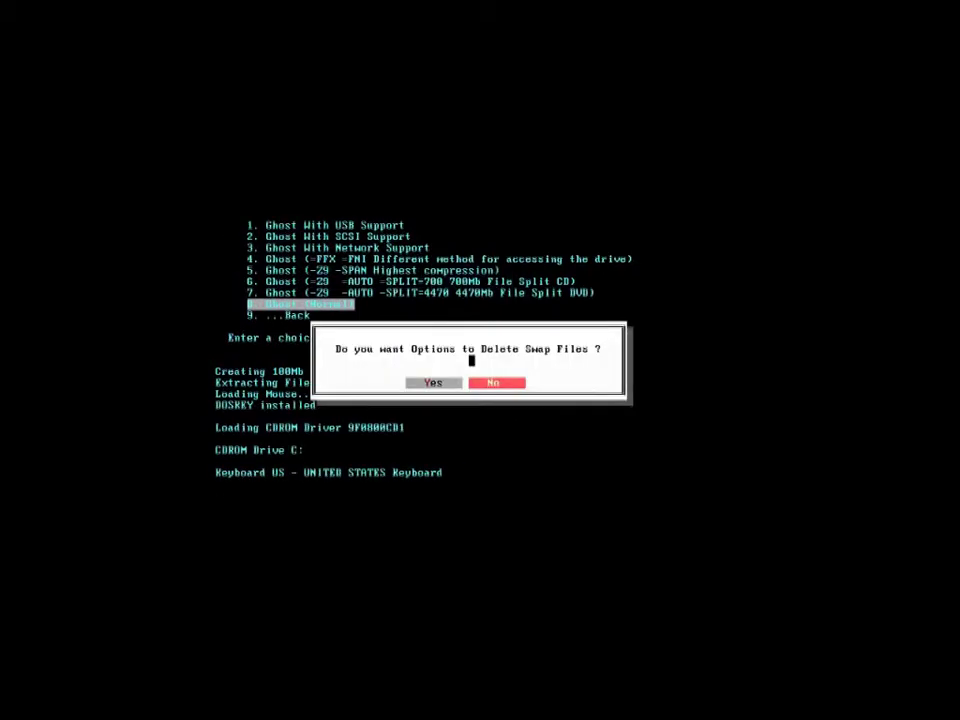
pyautogui.press('Return')
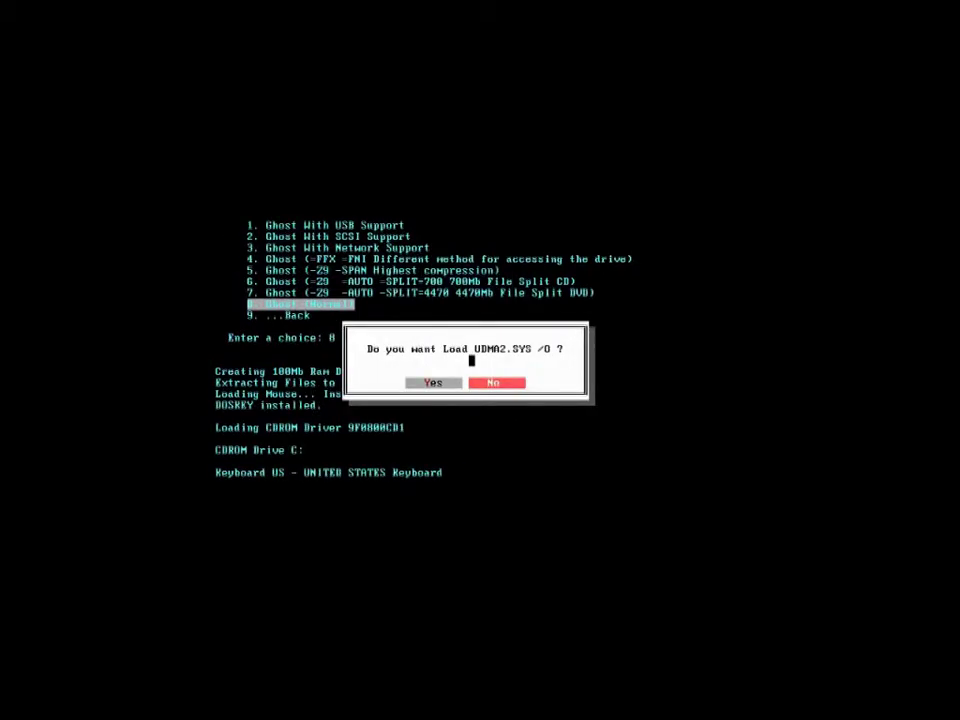
pyautogui.press('Return')
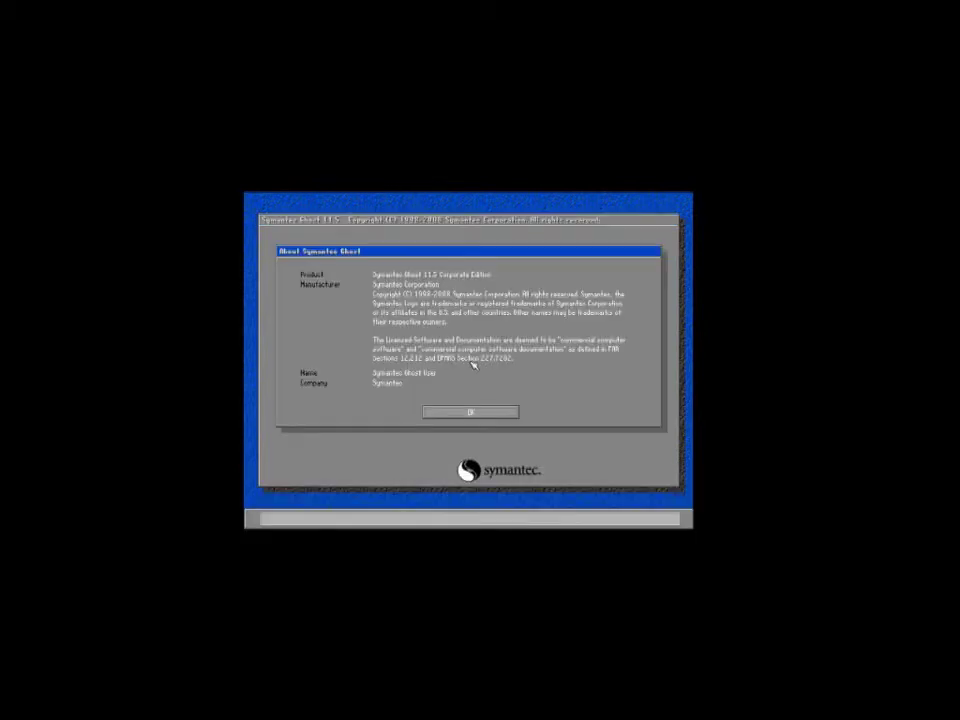
pyautogui.press('Return')
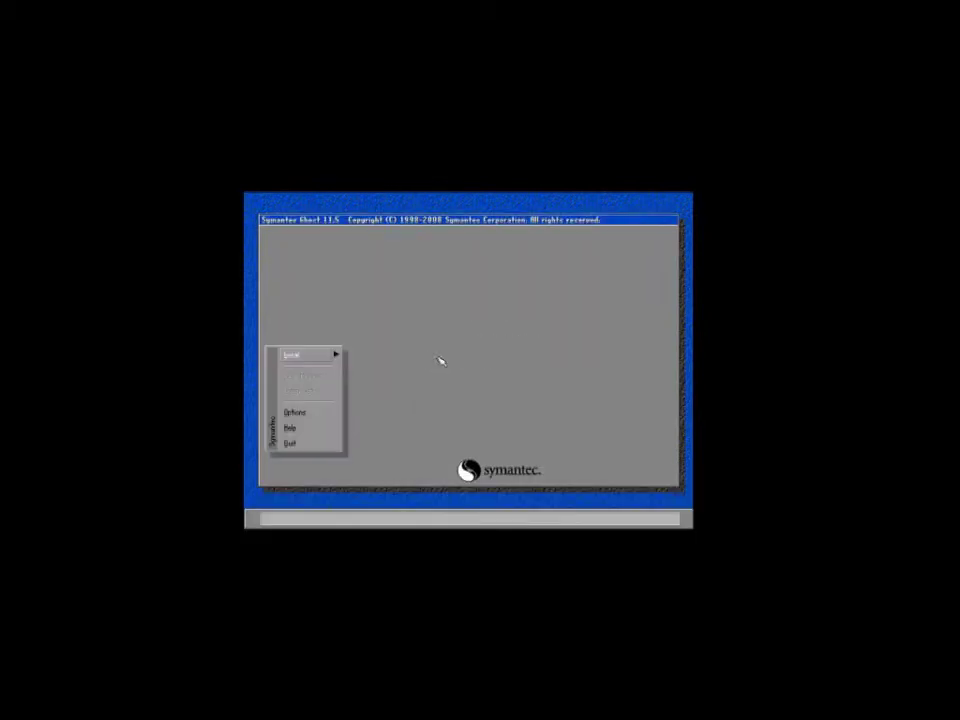
# Start a local partition-to-image backup with the partition on drive 1 as the source
pyautogui.click(294, 357)
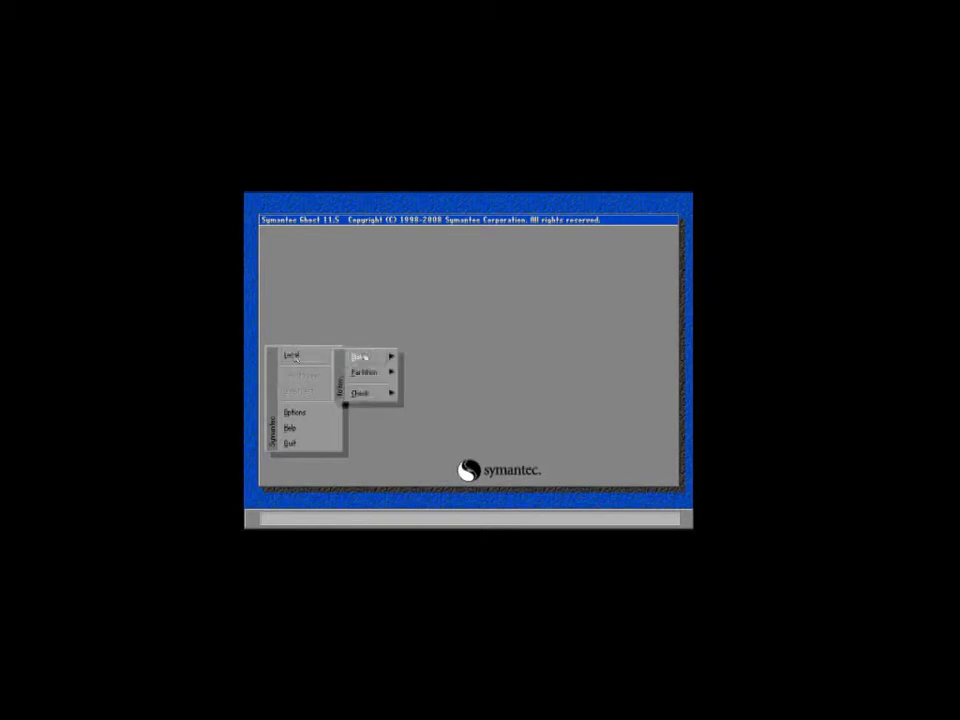
pyautogui.click(390, 373)
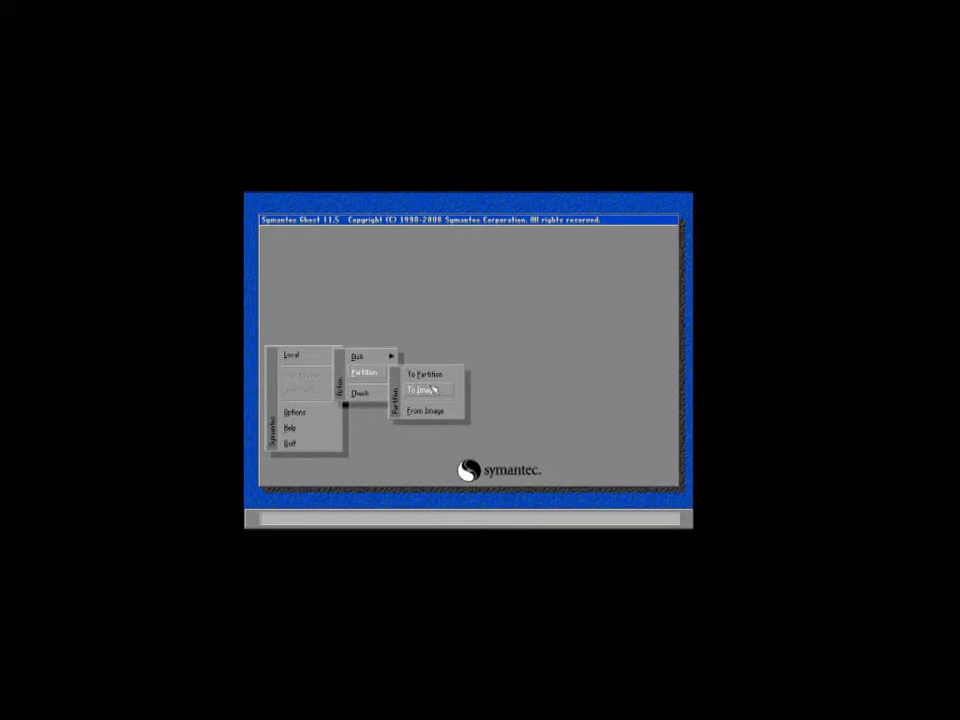
pyautogui.click(433, 389)
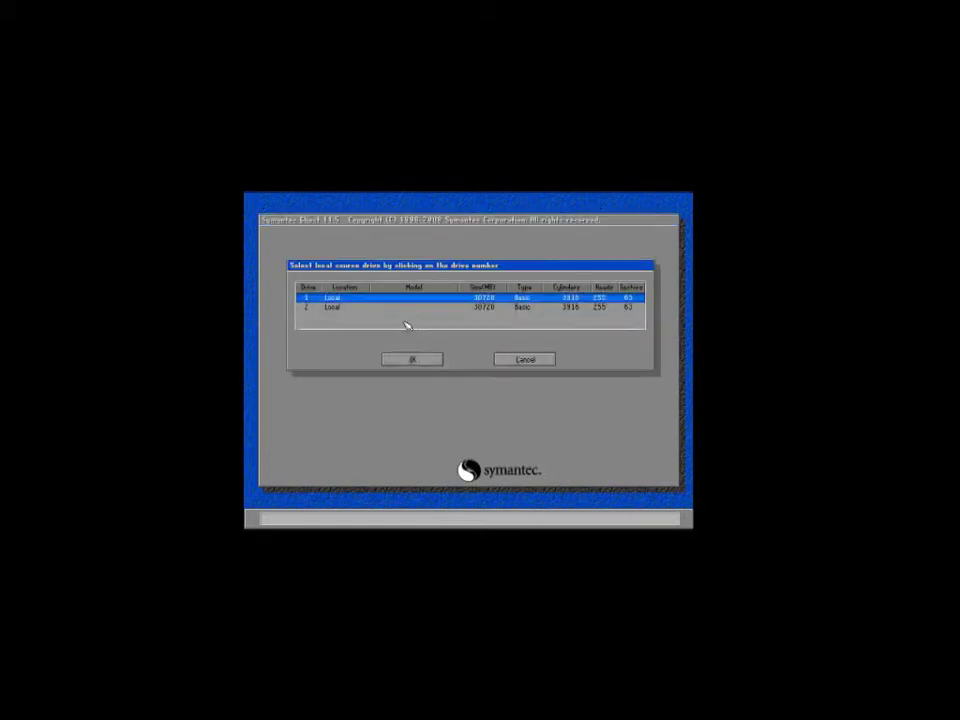
pyautogui.press('Down')
pyautogui.press('Up')
pyautogui.click(416, 360)
pyautogui.click(410, 379)
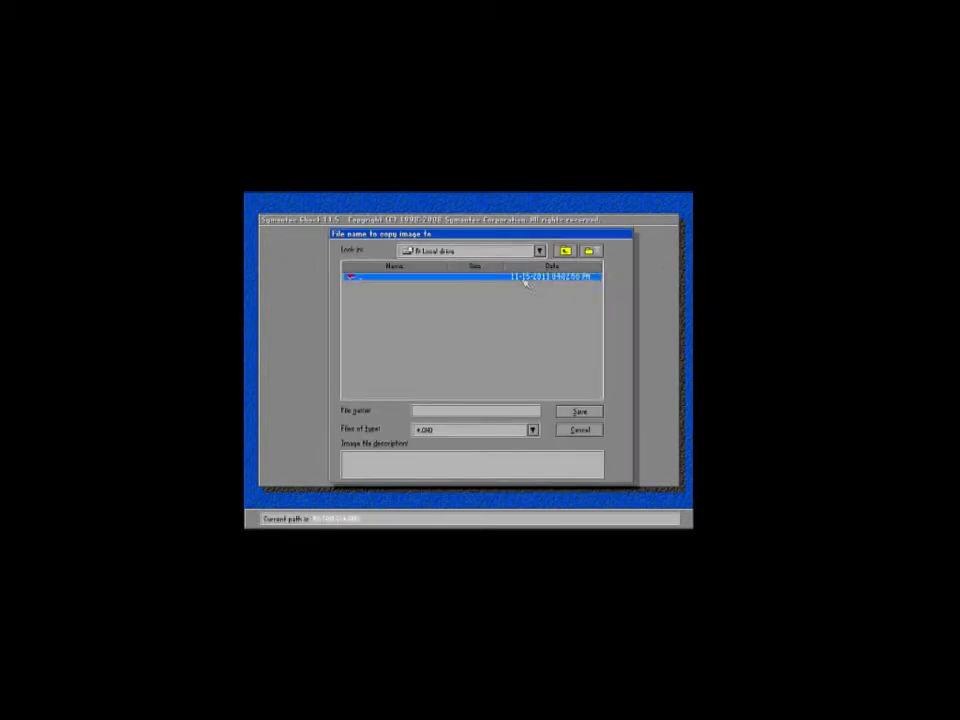
# Save the partition image as BckSystem on the 2.1: [Data] NTFS drive
pyautogui.click(539, 251)
pyautogui.click(541, 262)
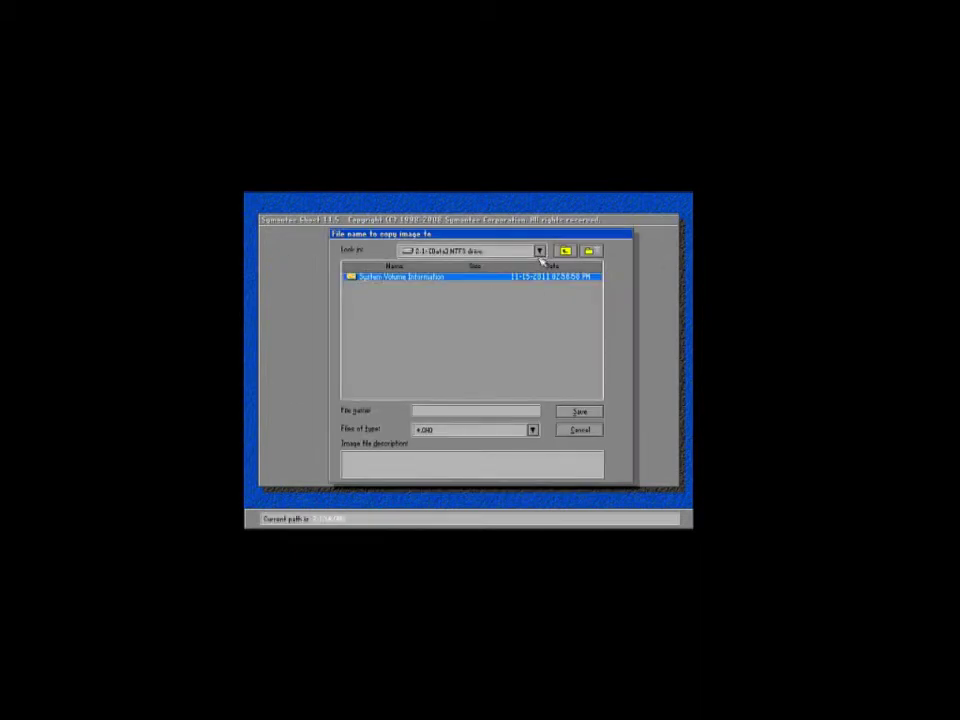
pyautogui.click(407, 465)
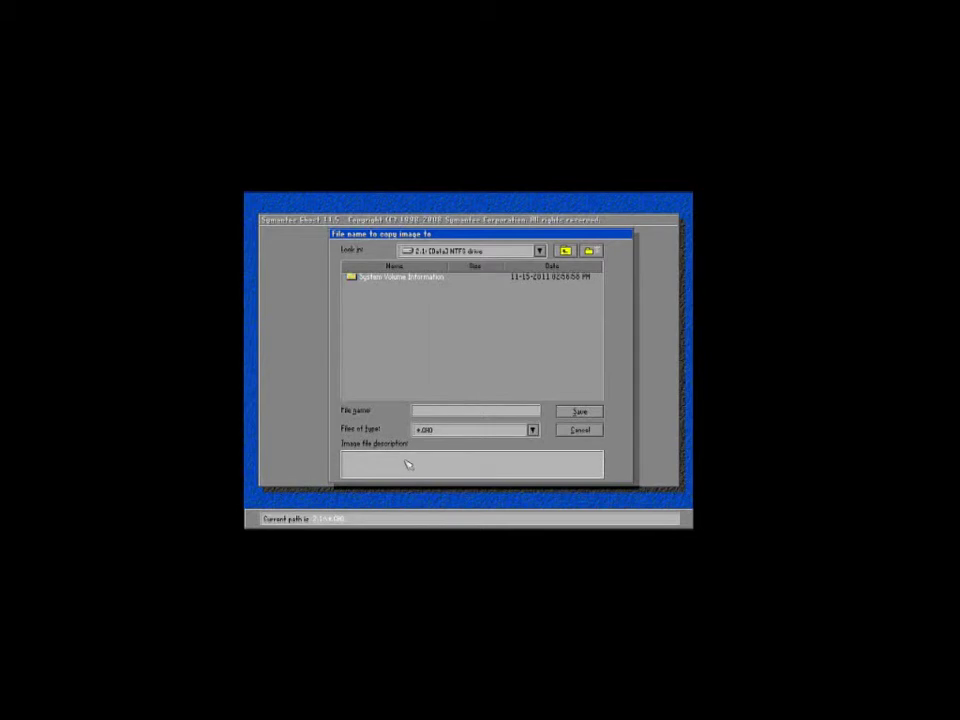
pyautogui.click(444, 414)
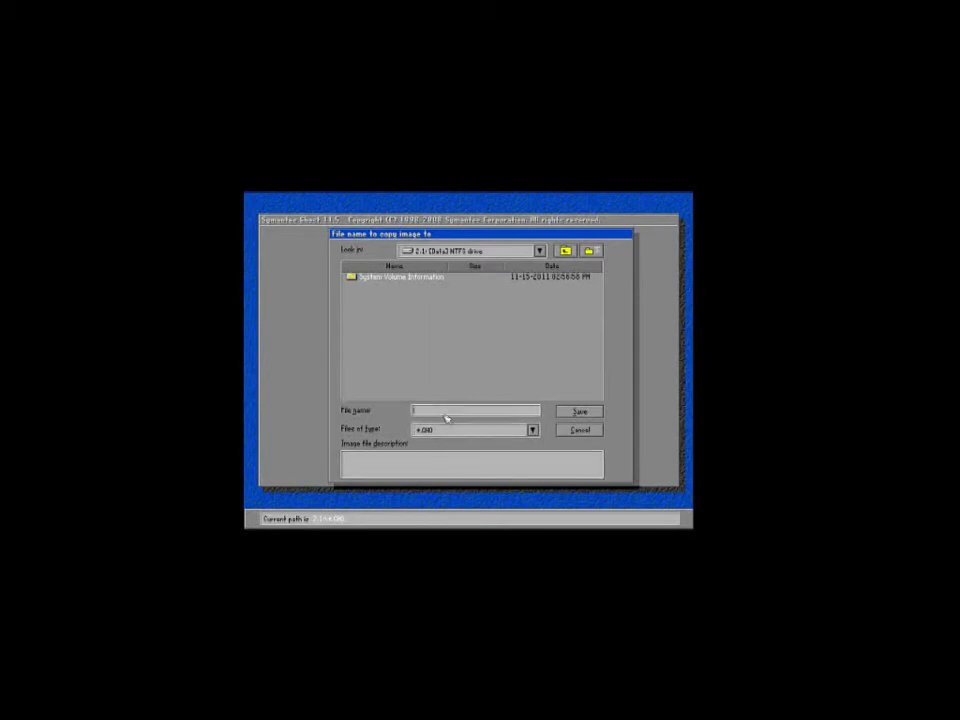
pyautogui.write('B')
pyautogui.write('a')
pyautogui.write('ck')
pyautogui.write('System')
pyautogui.click(563, 416)
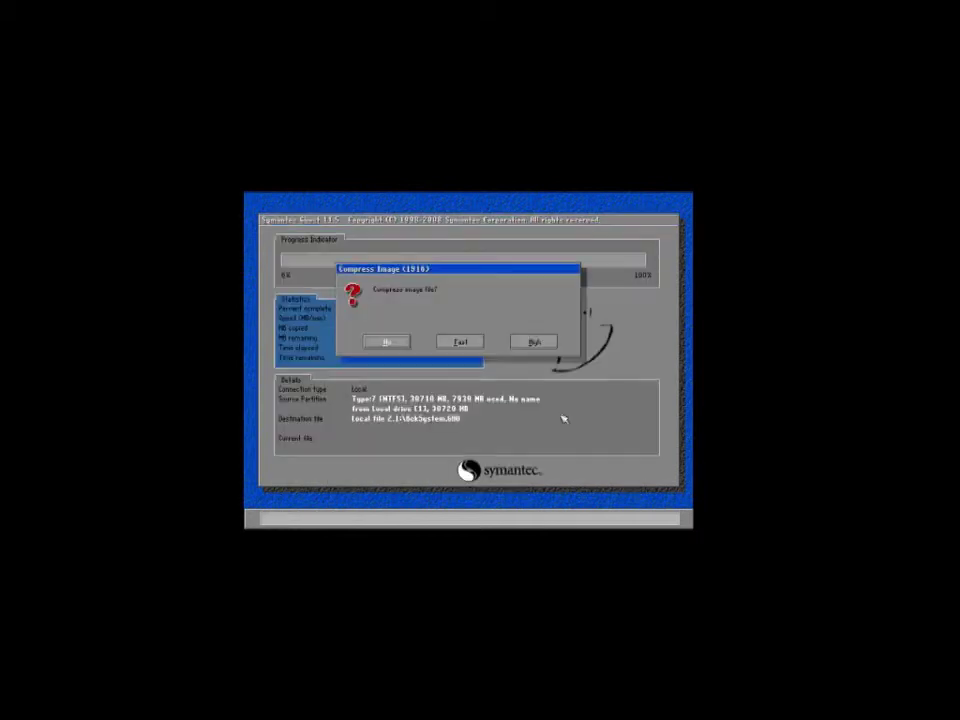
# Create the partition image without compression and dismiss the completion notice
pyautogui.click(387, 342)
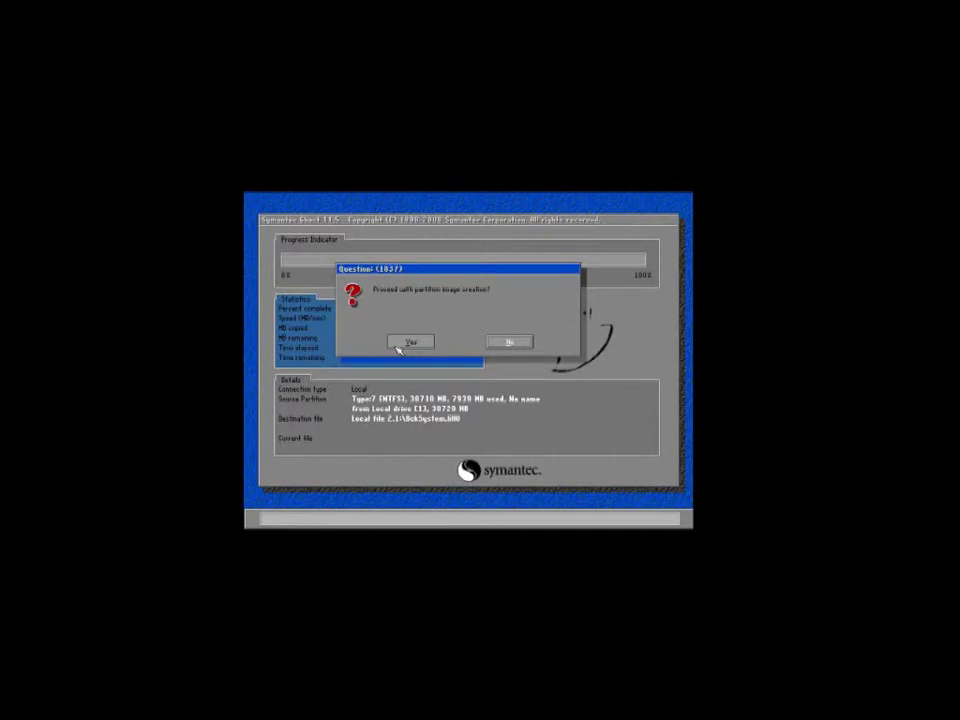
pyautogui.click(404, 342)
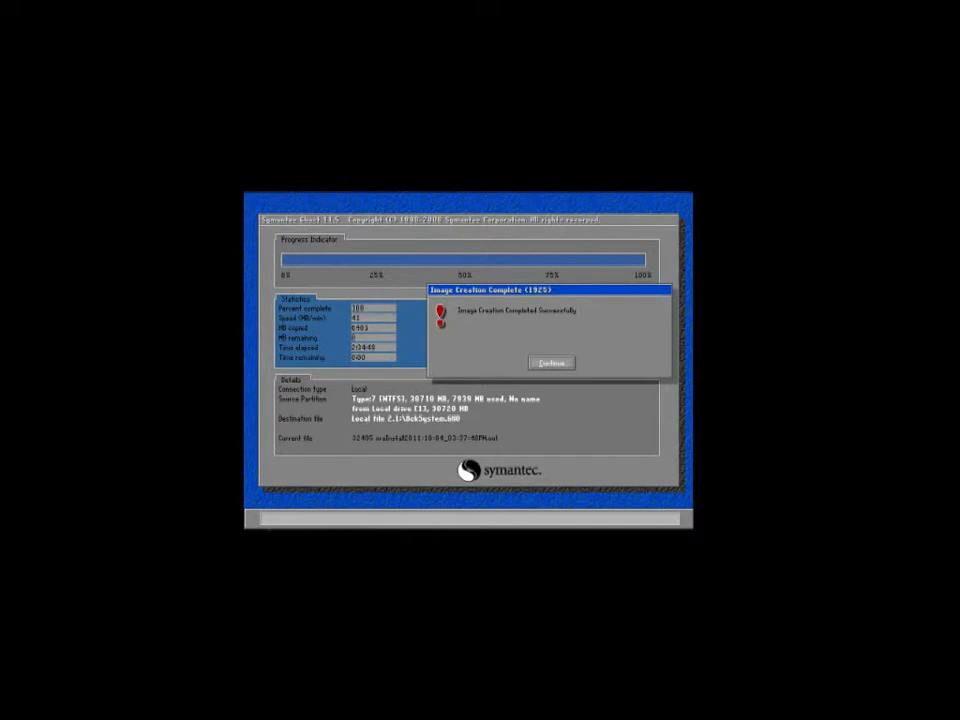
pyautogui.press('Return')
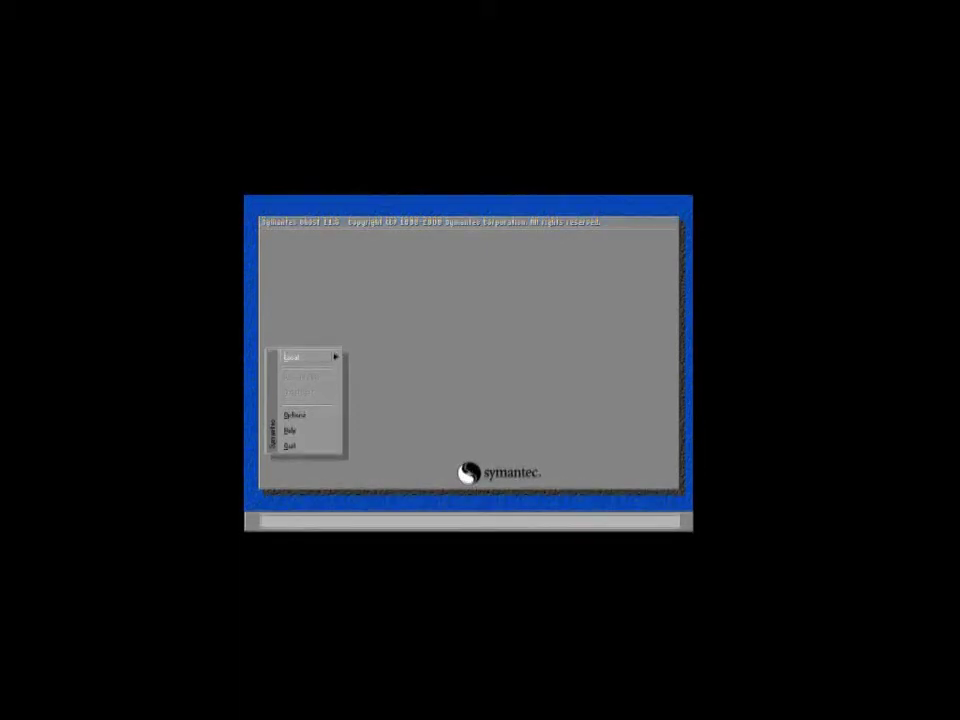
# Start a local partition restore from an image and open BckSystem.GHO from the 2.1: [Data] NTFS drive
pyautogui.press('Return')
pyautogui.press('Down')
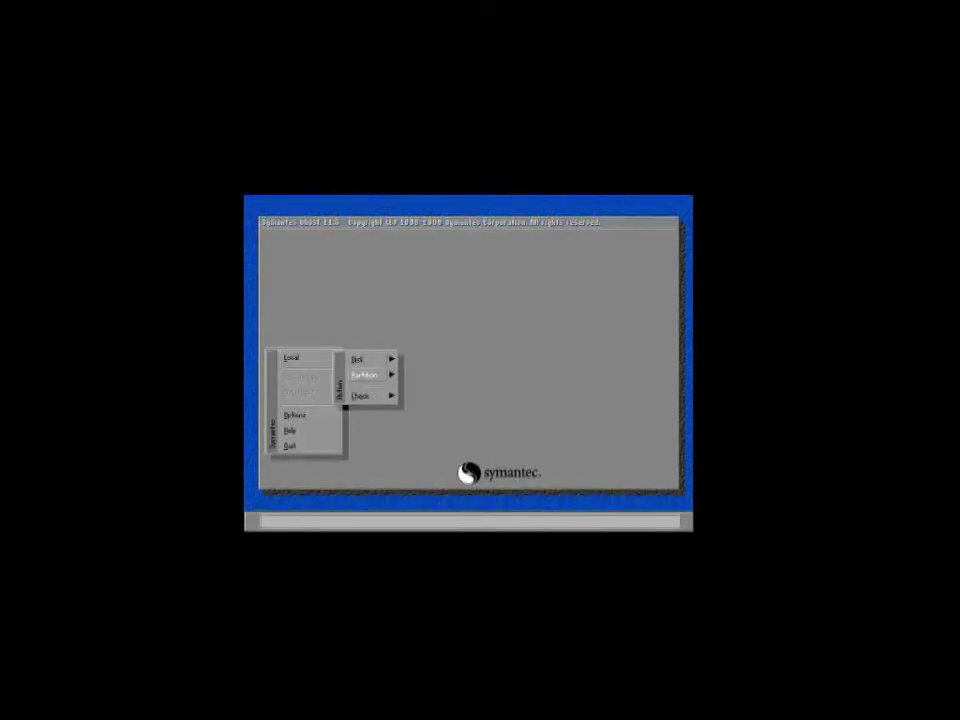
pyautogui.press('Return')
pyautogui.press('Down')
pyautogui.press('Down')
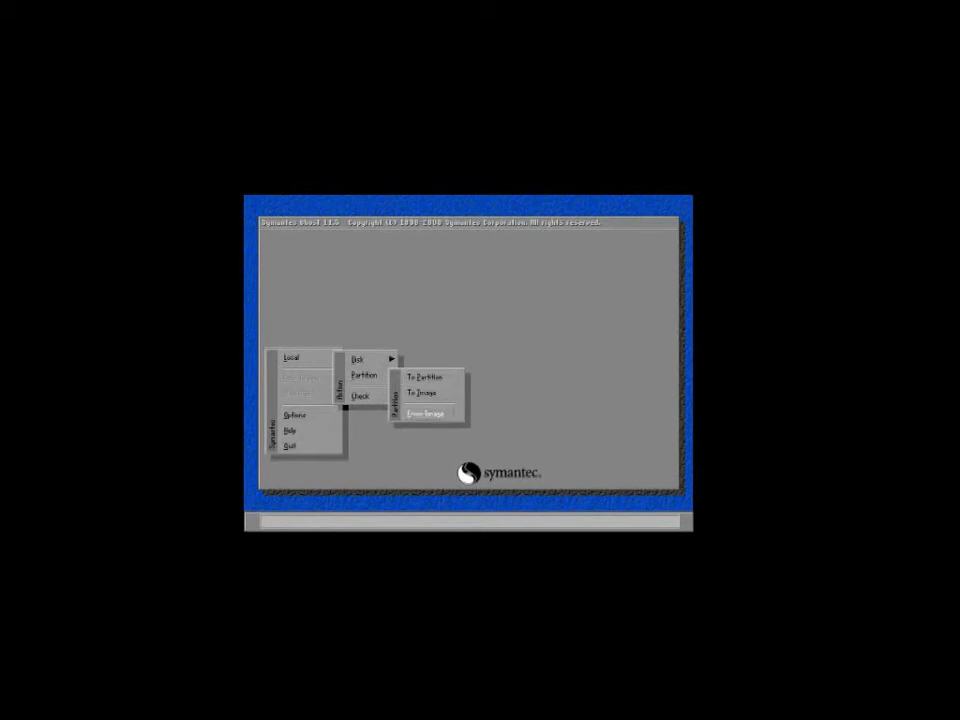
pyautogui.press('Return')
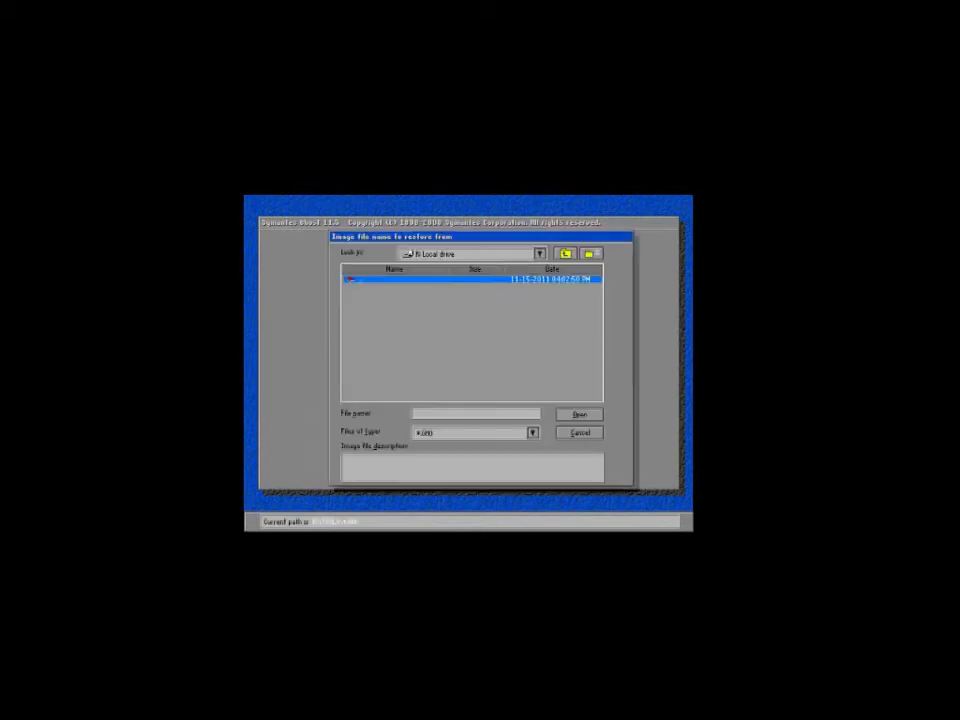
pyautogui.press('Tab')
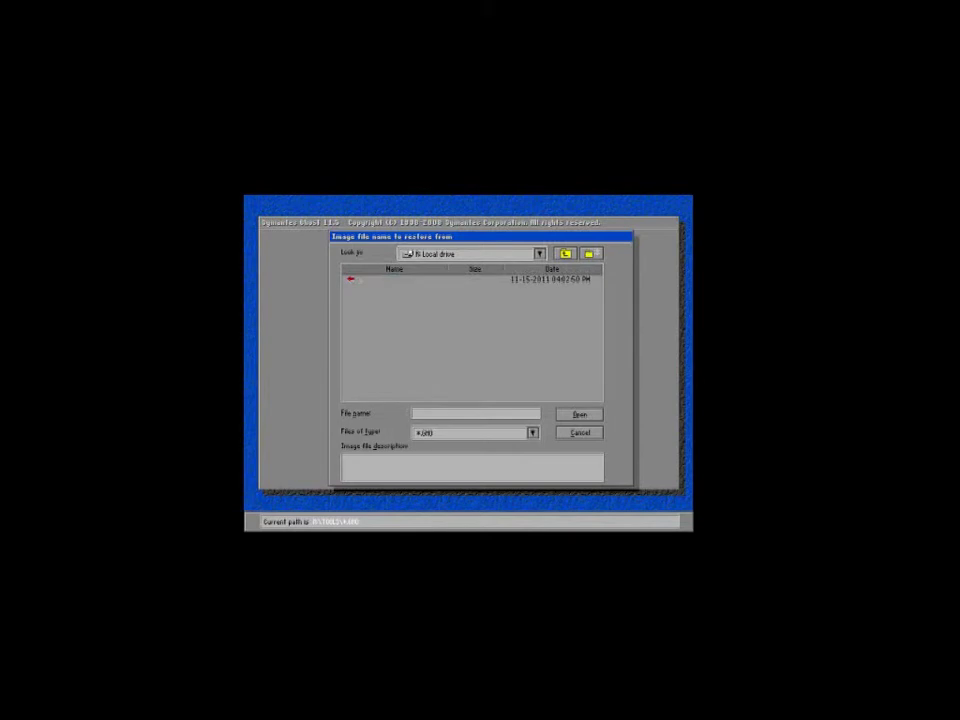
pyautogui.hotkey('alt', 'Down')
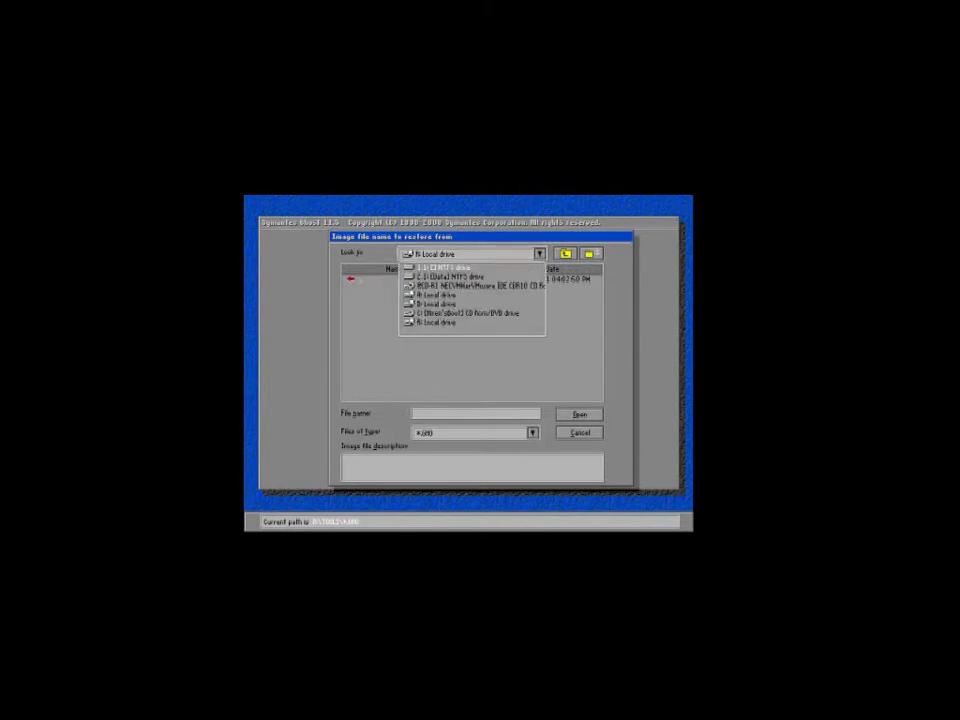
pyautogui.press('Down')
pyautogui.press('Return')
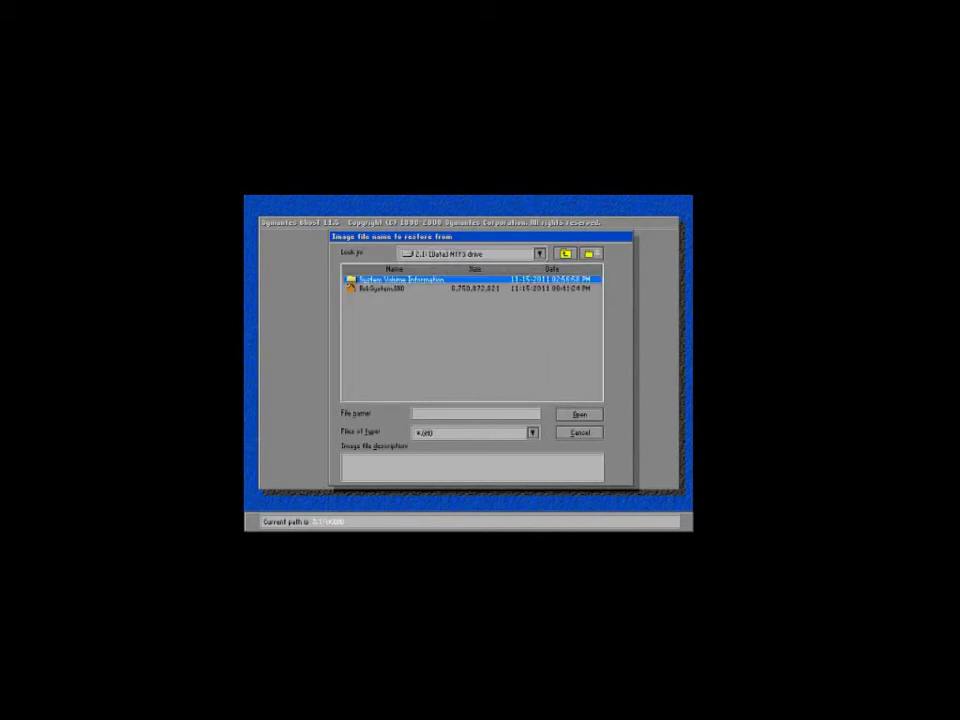
pyautogui.press('Down')
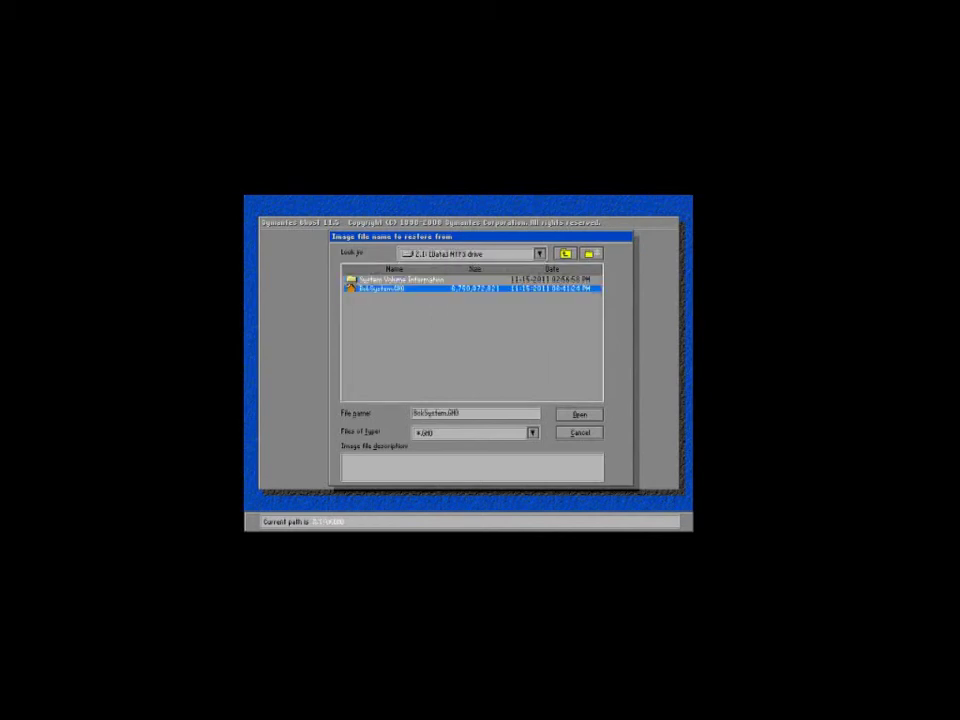
pyautogui.press('Return')
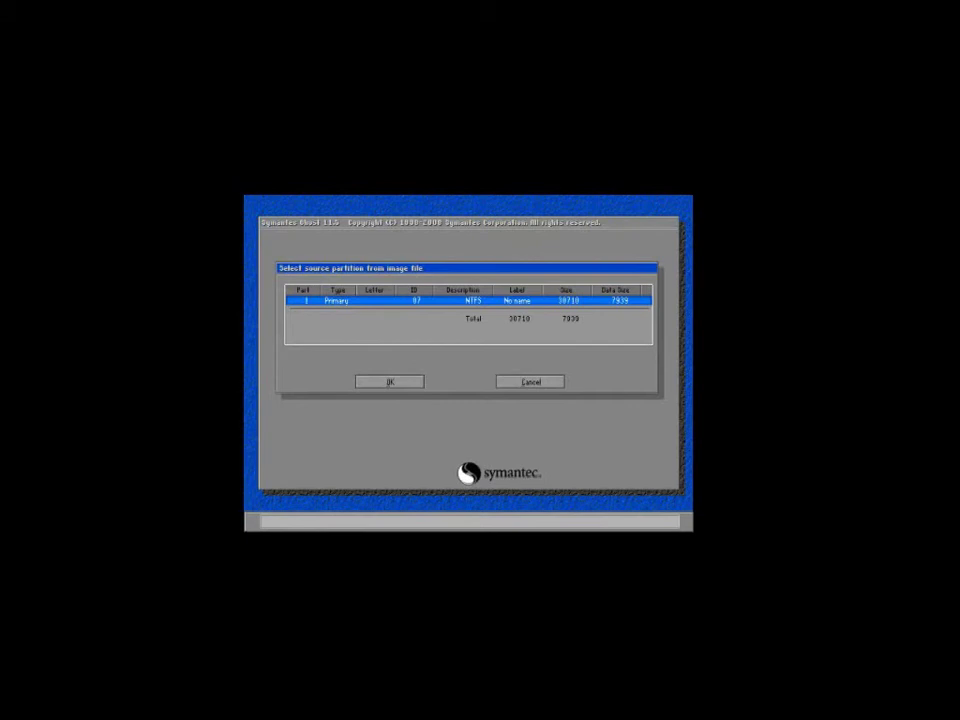
# Restore the image's primary partition onto partition 1 of local drive 1, agreeing to overwrite it
pyautogui.press('Return')
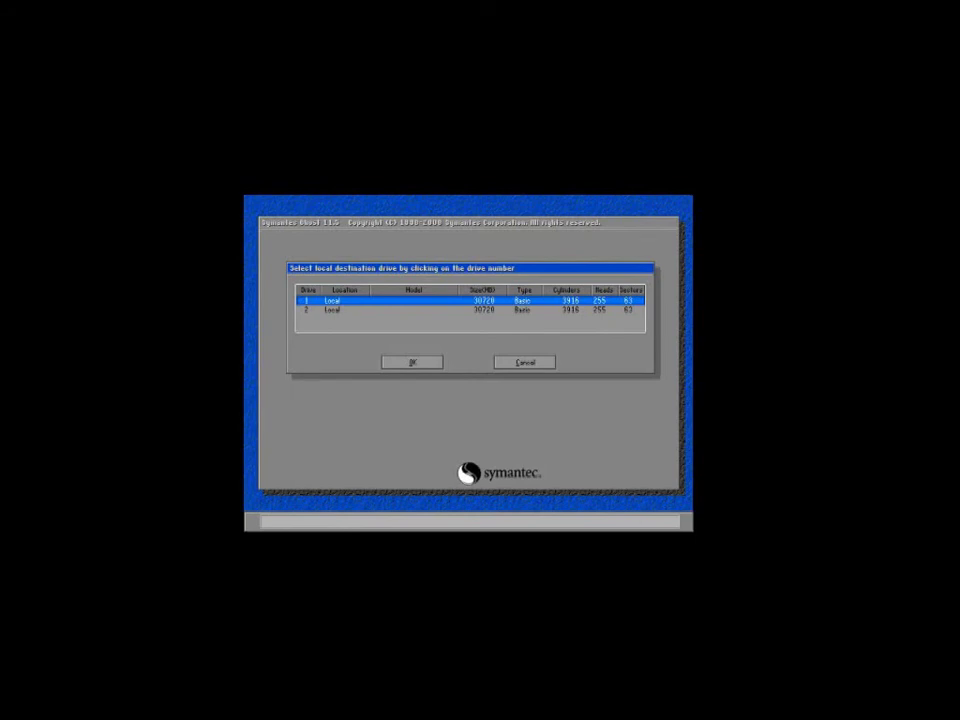
pyautogui.press('Return')
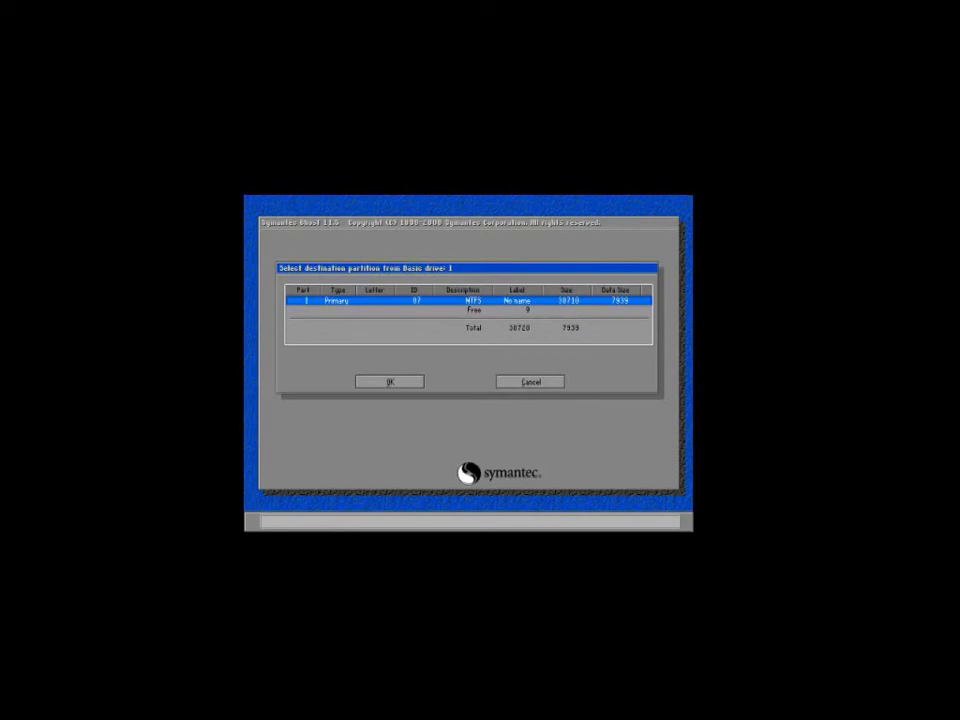
pyautogui.press('Return')
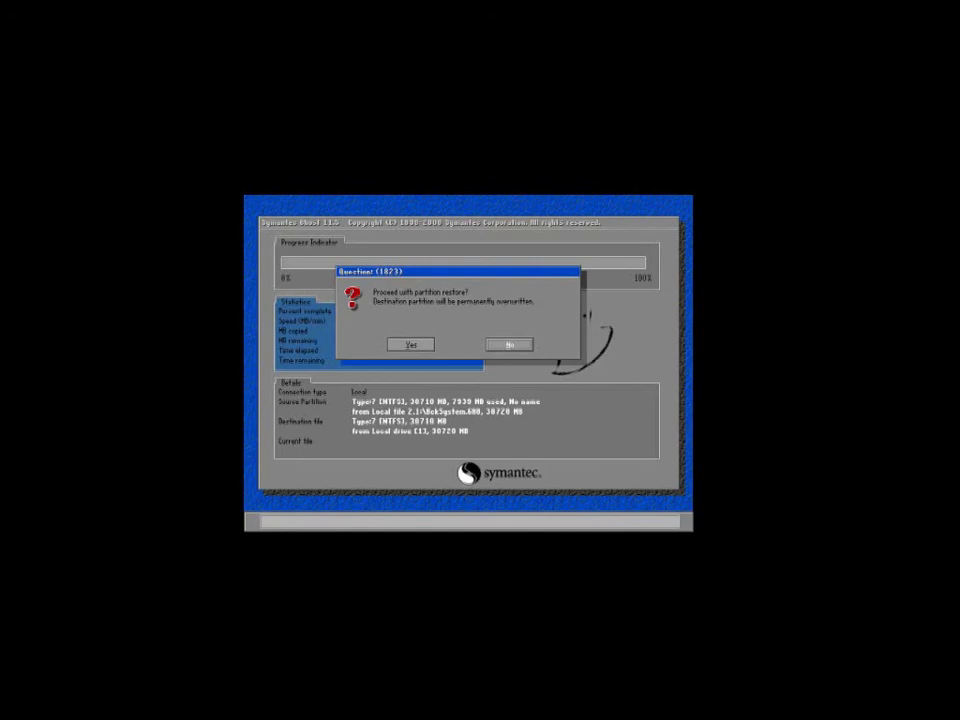
pyautogui.press('Left')
pyautogui.press('Return')
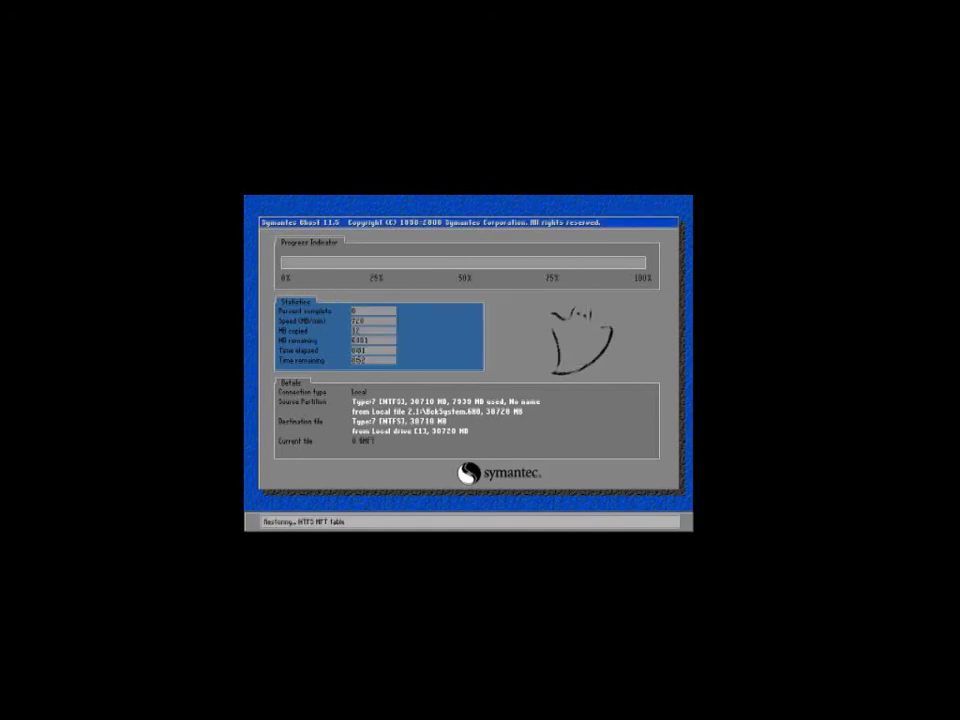